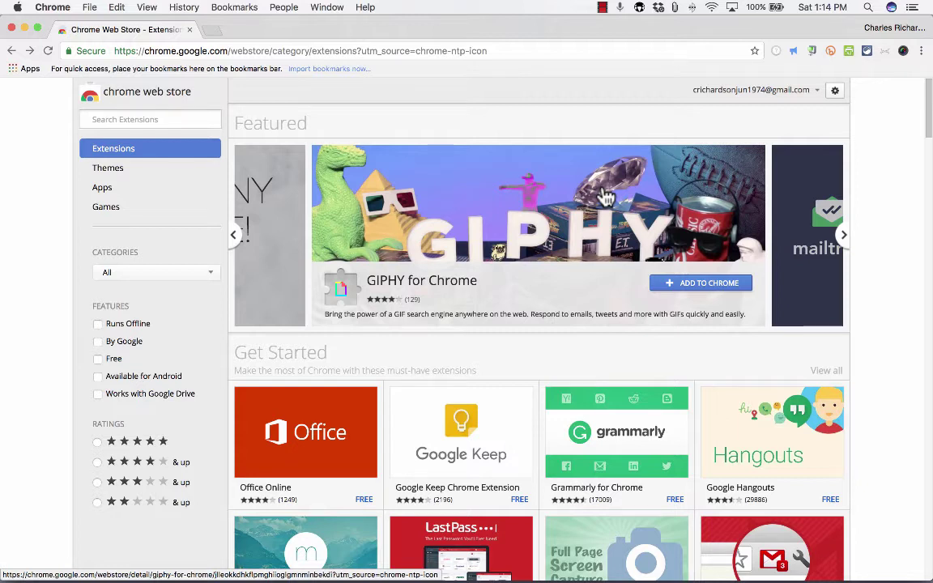
# Search the Chrome Web Store extensions for tabcloud
pyautogui.click(166, 118)
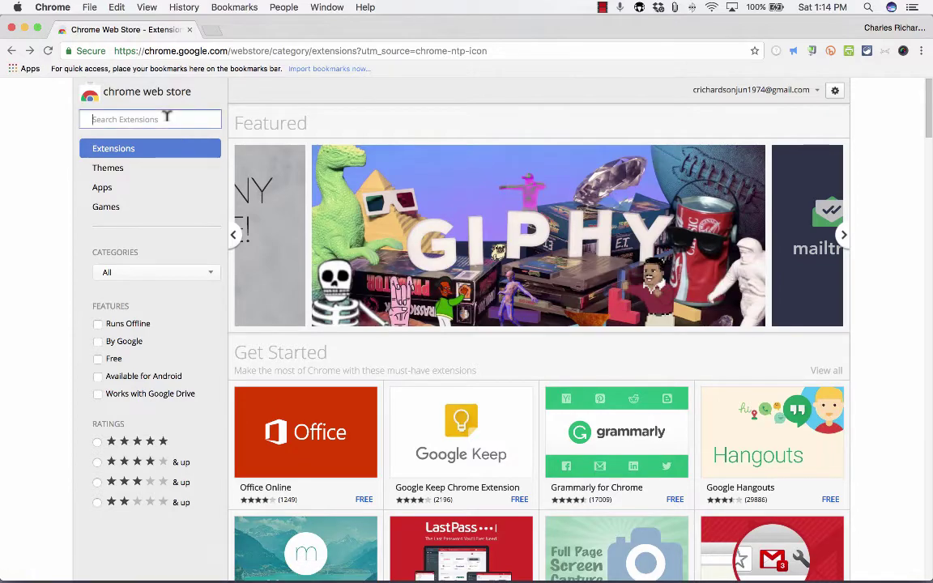
pyautogui.write('tab')
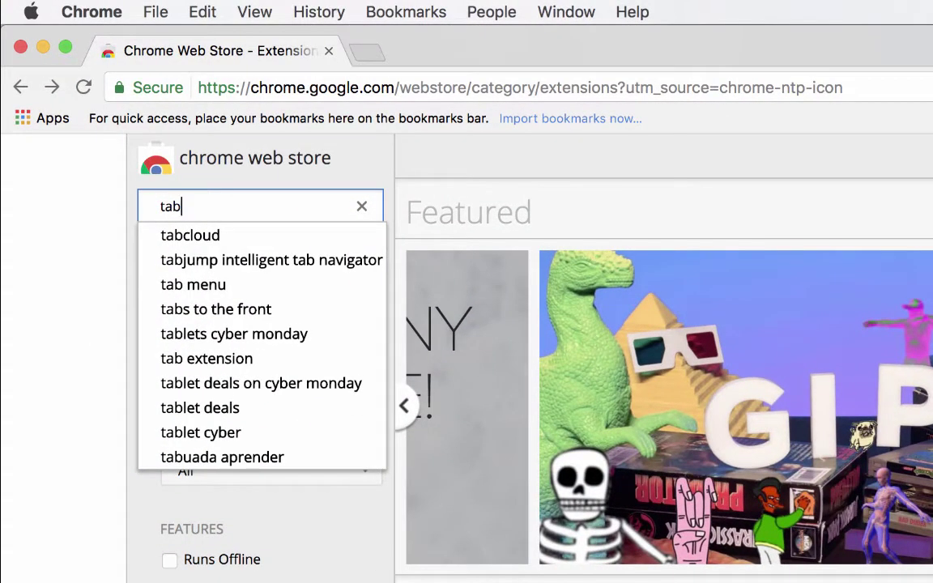
pyautogui.write('cloud')
pyautogui.press('Return')
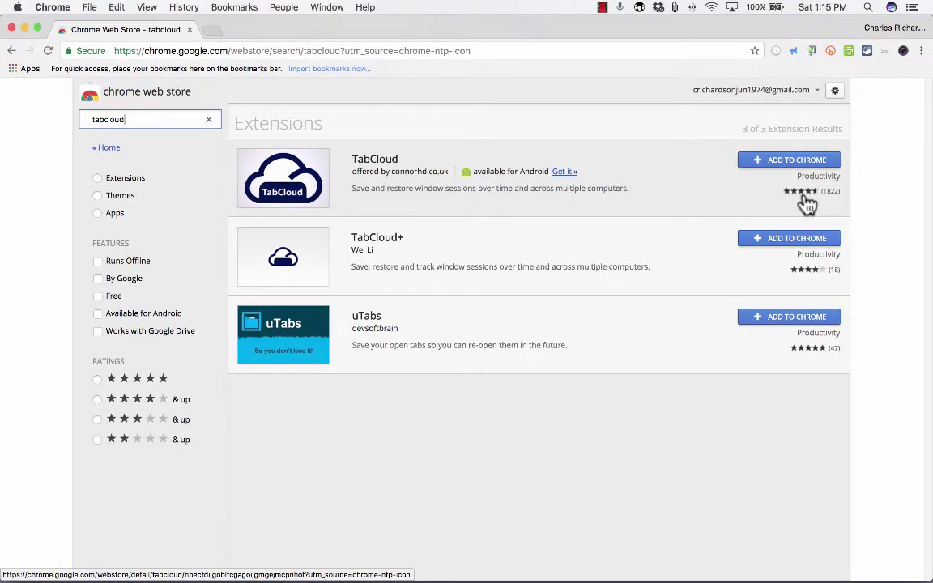
# Add the TabCloud extension to Chrome and dismiss the installation notice
pyautogui.click(787, 168)
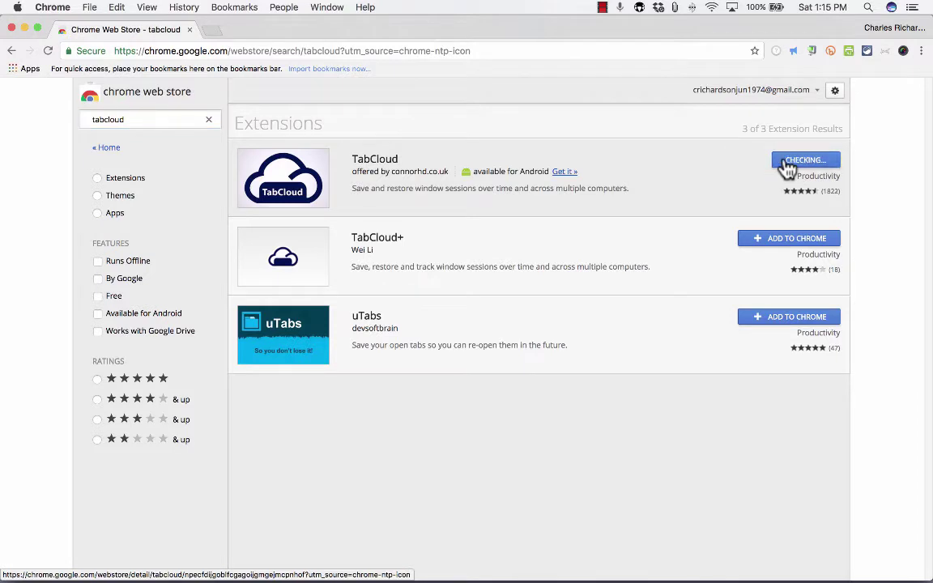
pyautogui.click(557, 177)
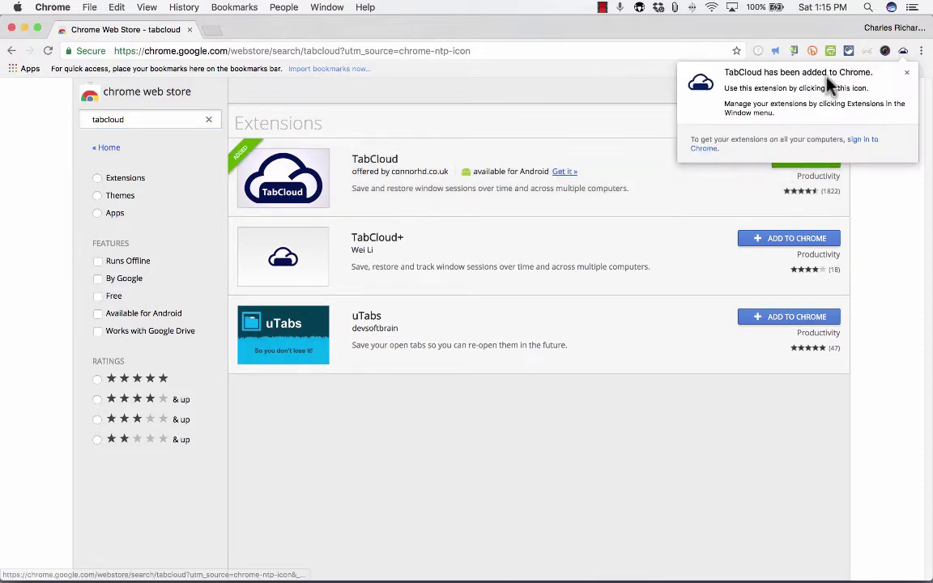
pyautogui.click(907, 73)
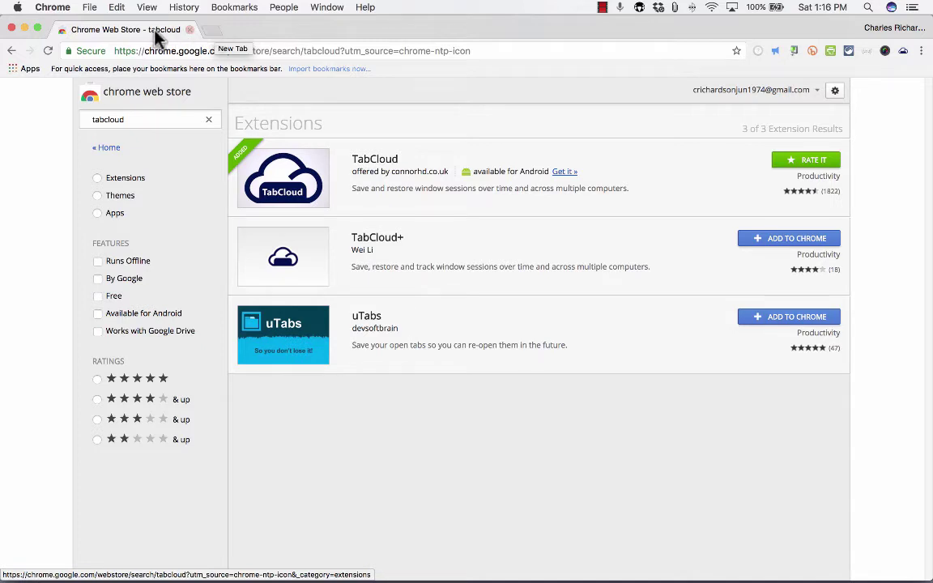
# Open a new browser tab and switch back and forth between it and the Chrome Web Store tab
pyautogui.click(209, 30)
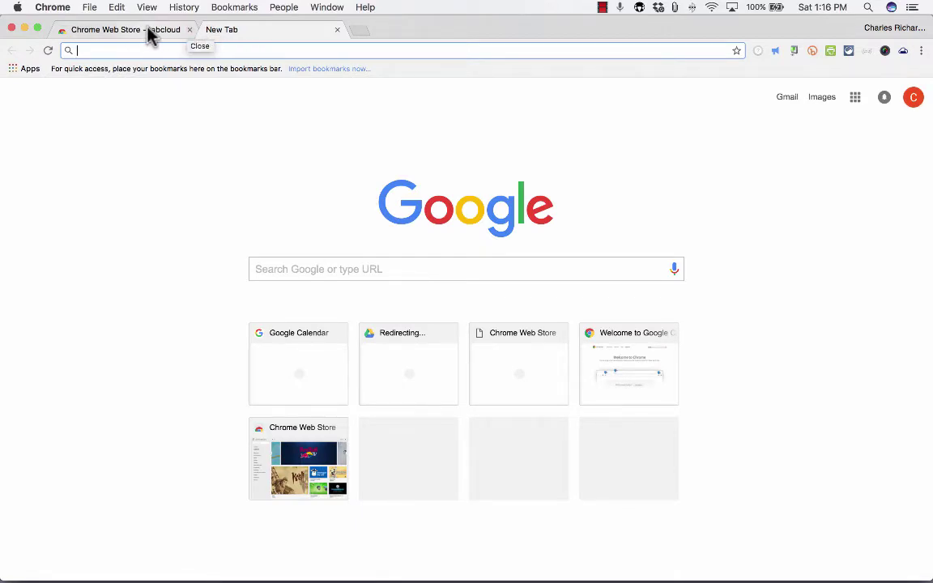
pyautogui.click(139, 31)
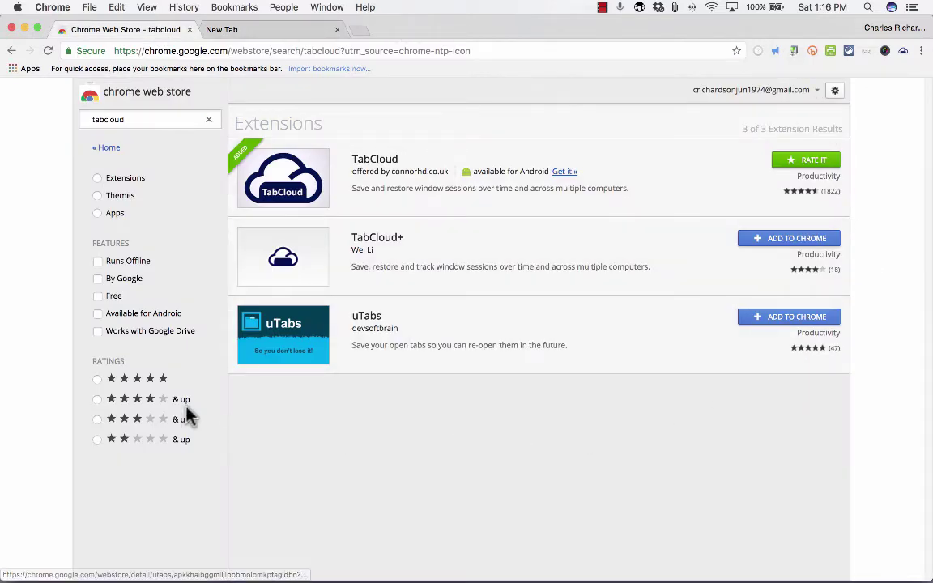
pyautogui.click(230, 31)
pyautogui.click(149, 30)
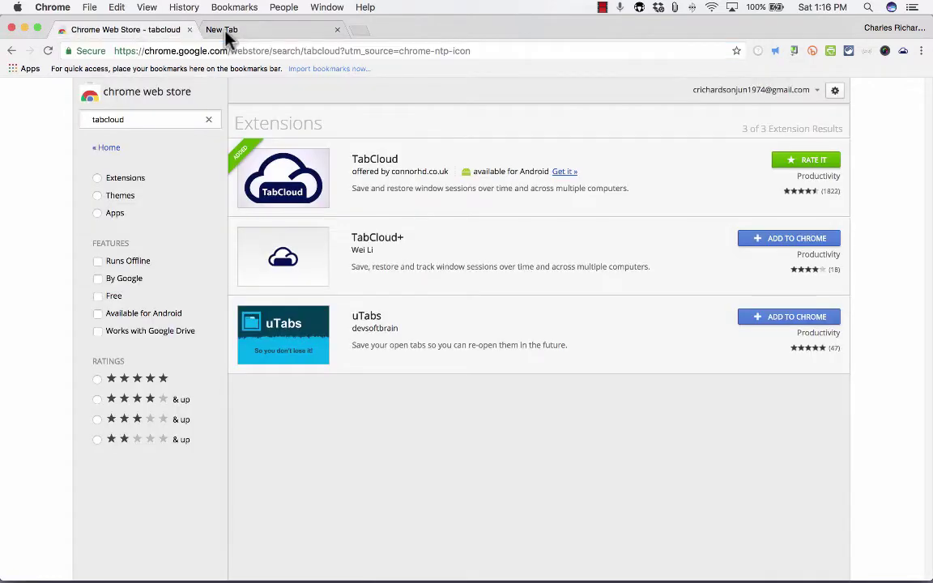
pyautogui.click(229, 31)
pyautogui.click(174, 30)
pyautogui.click(266, 38)
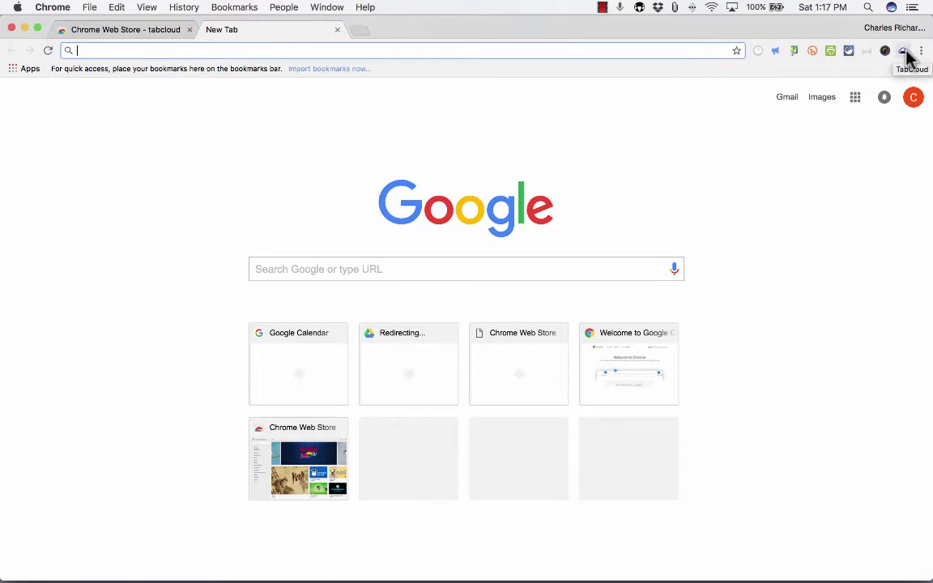
# Search Google for conjuguemos in the new tab and open the Conjuguemos home page
pyautogui.click(236, 48)
pyautogui.write('conjugue')
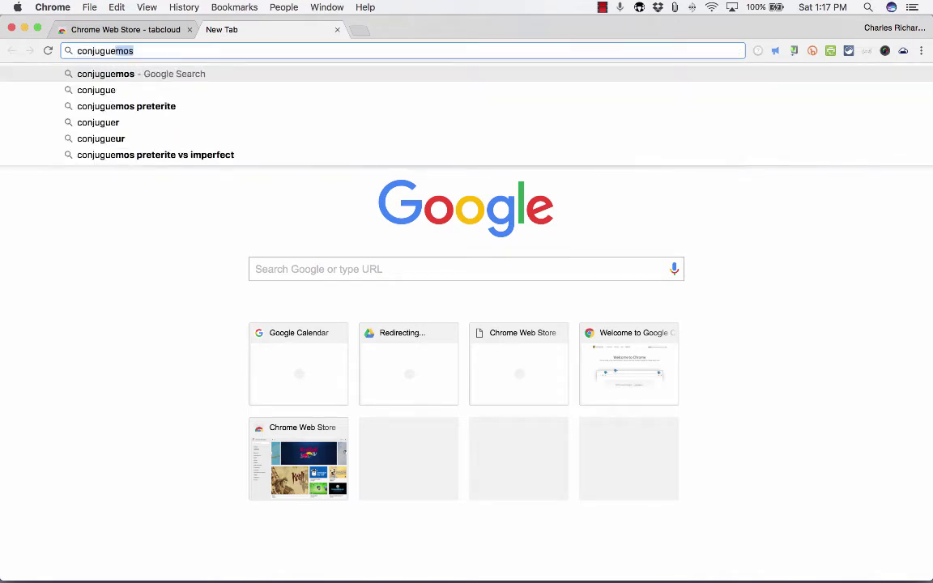
pyautogui.write('mos')
pyautogui.press('Return')
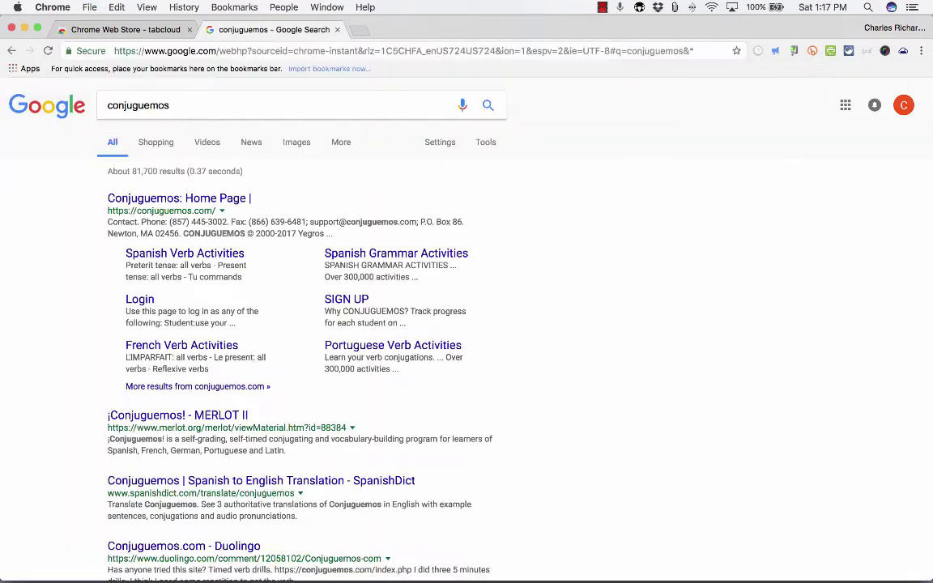
pyautogui.click(223, 197)
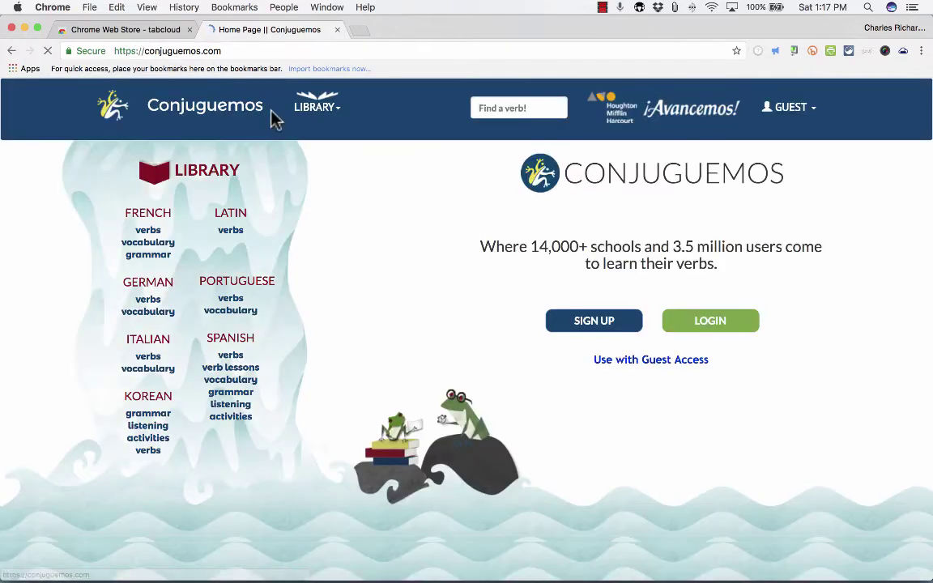
# Open the SpanishDict website in another new tab
pyautogui.press('super+t')
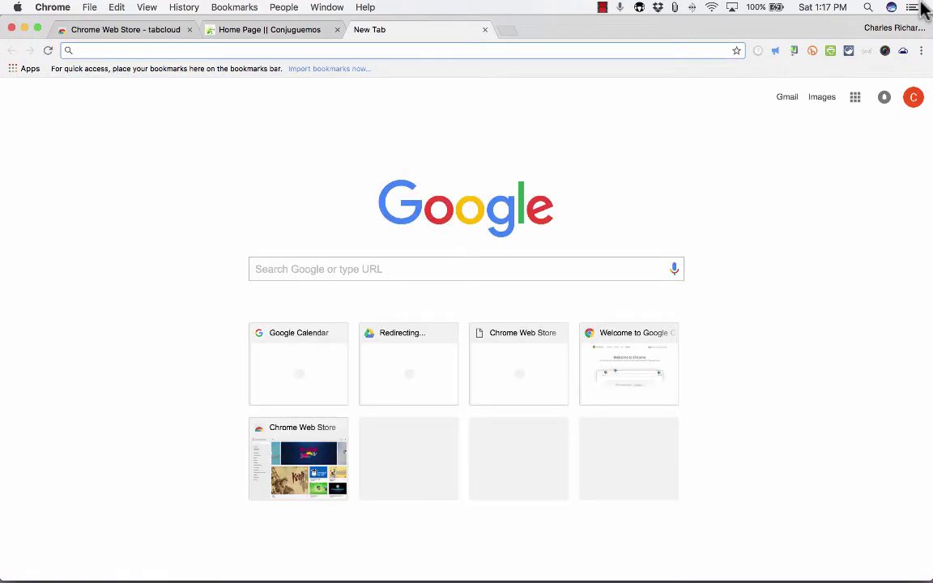
pyautogui.write('spn')
pyautogui.press('BackSpace')
pyautogui.write('anish')
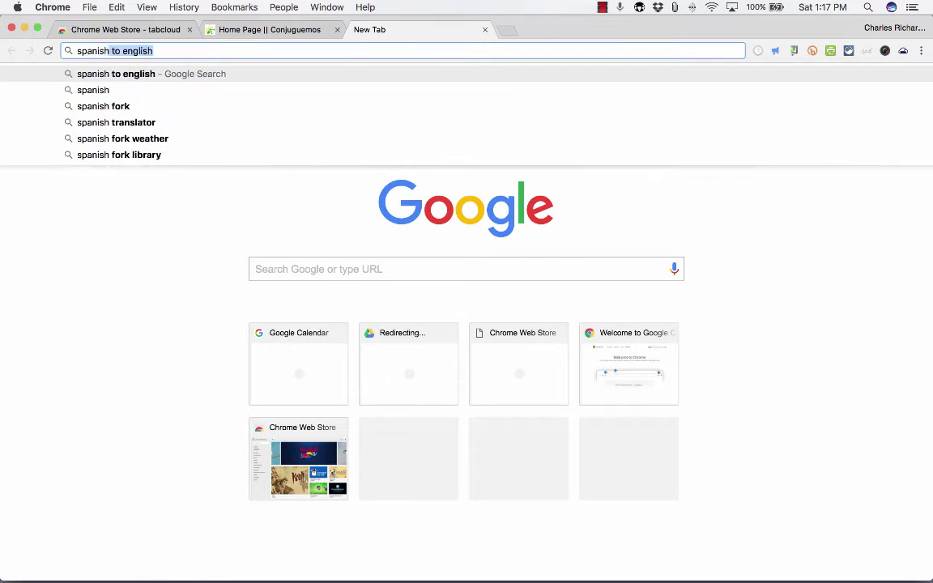
pyautogui.write(' dic')
pyautogui.press('Return')
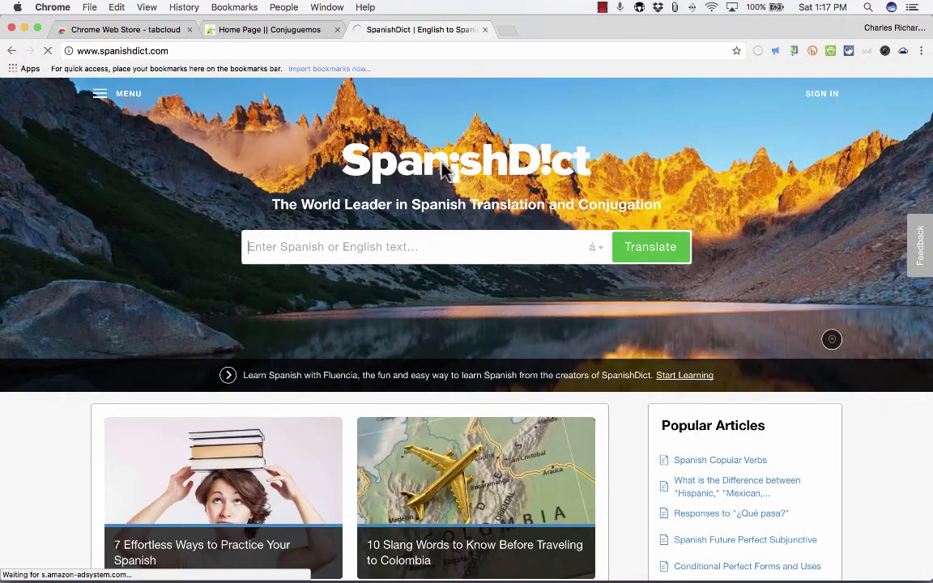
# Open the Duolingo website in a further new tab
pyautogui.press('super+t')
pyautogui.write('du')
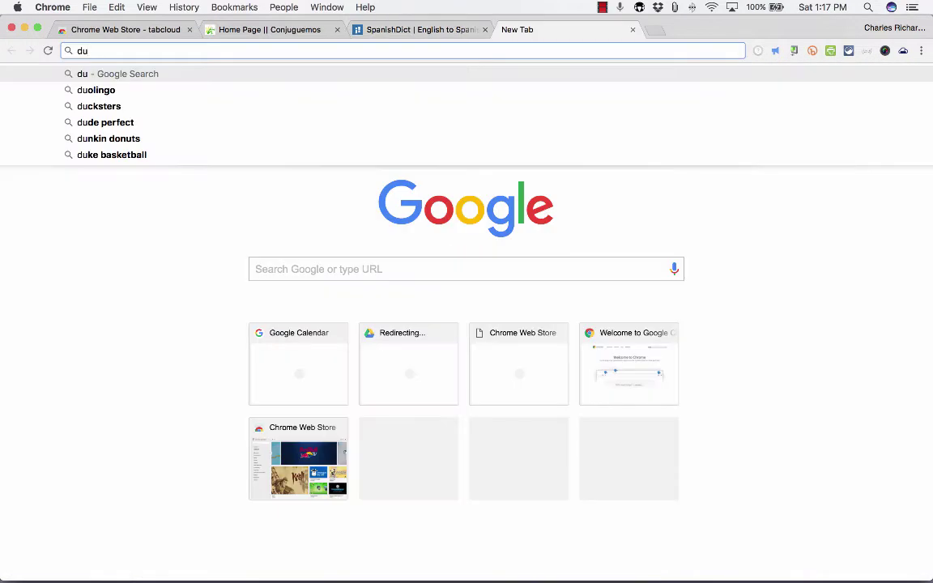
pyautogui.write('o')
pyautogui.press('Return')
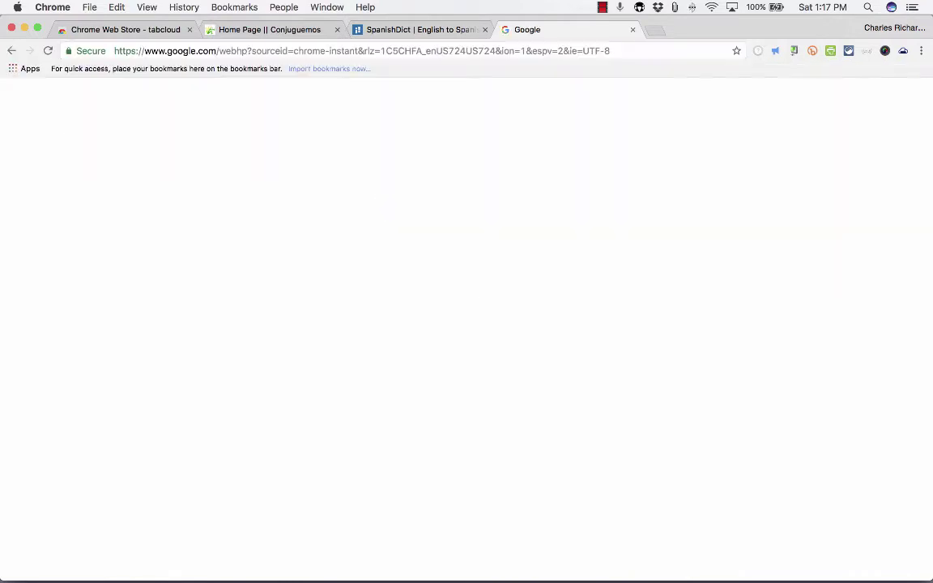
pyautogui.click(339, 200)
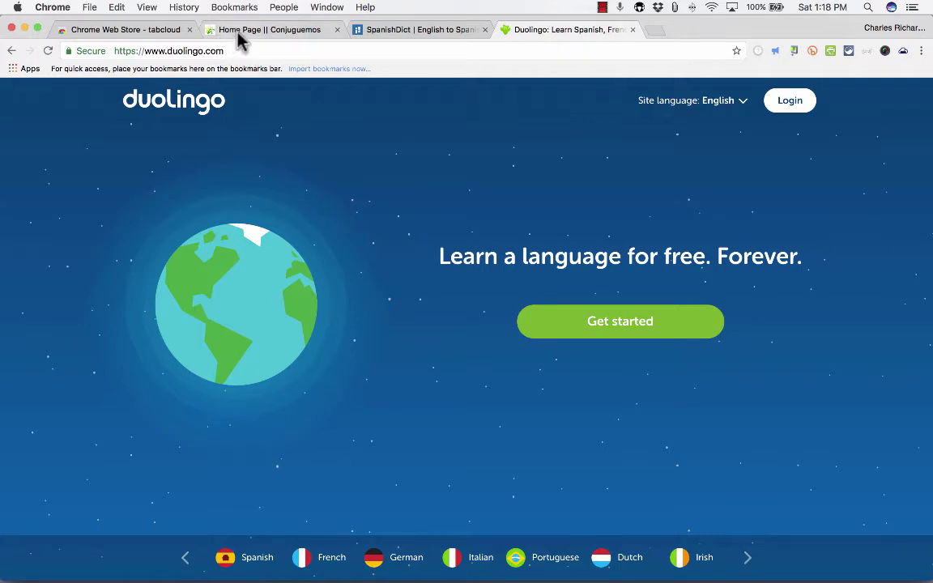
# Close the Chrome Web Store tab and look through the three language site tabs, ending on Conjuguemos
pyautogui.click(154, 29)
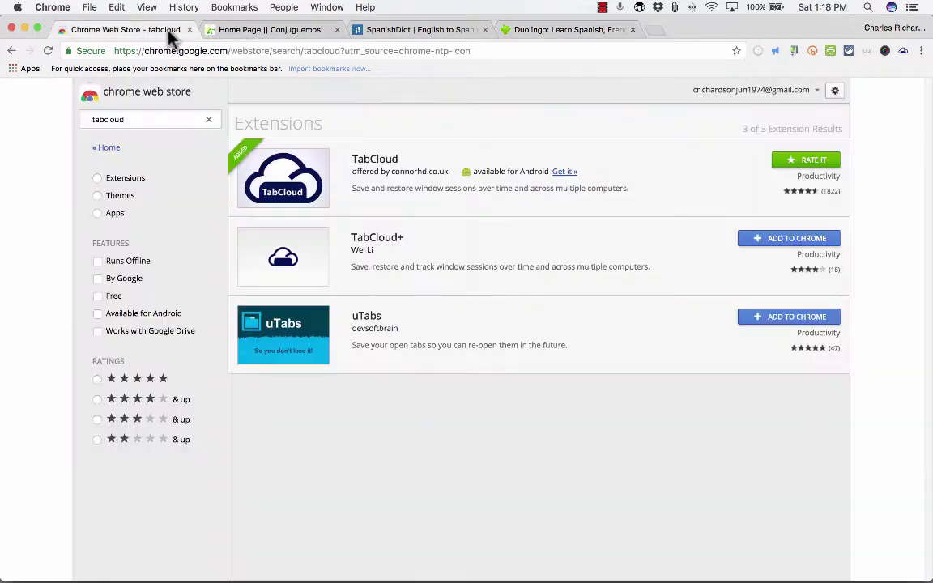
pyautogui.click(190, 29)
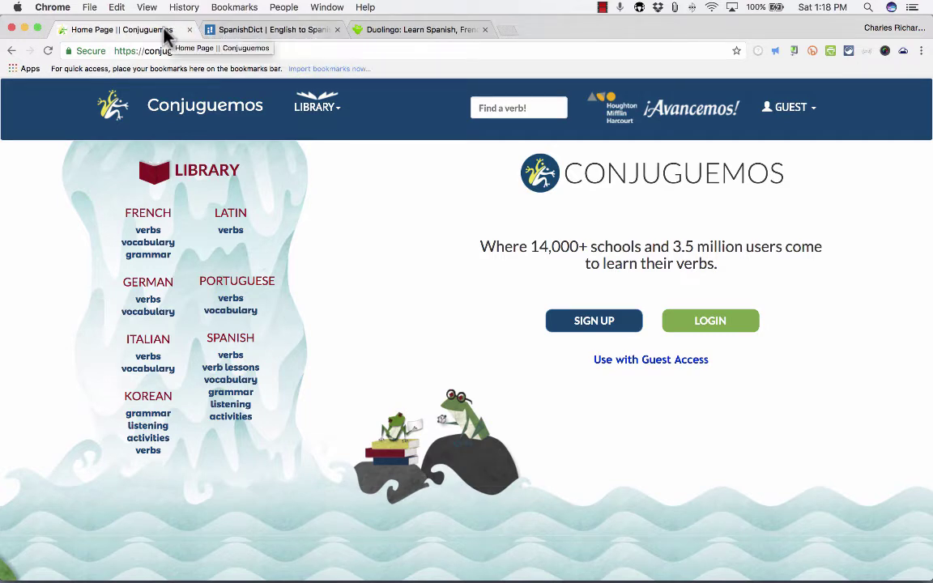
pyautogui.click(285, 37)
pyautogui.click(400, 36)
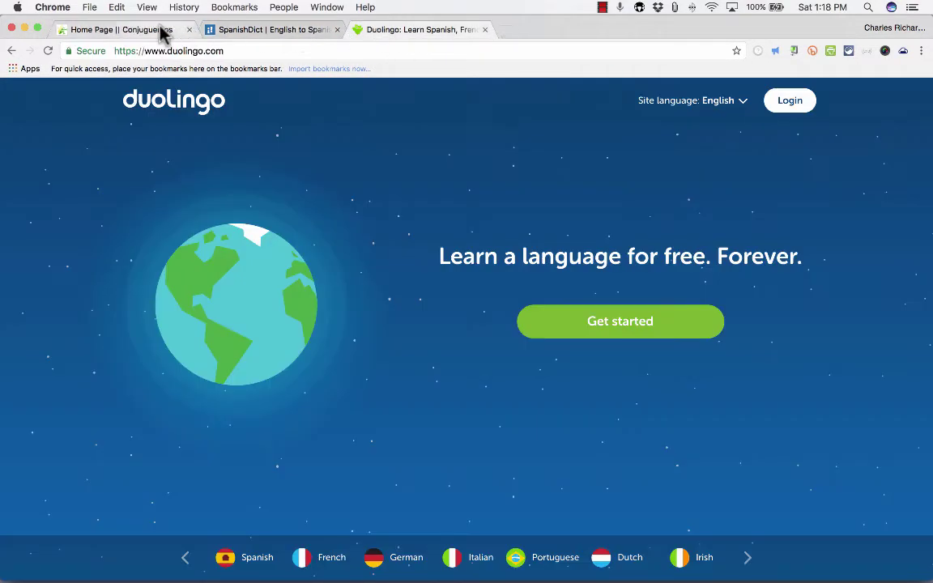
pyautogui.click(162, 32)
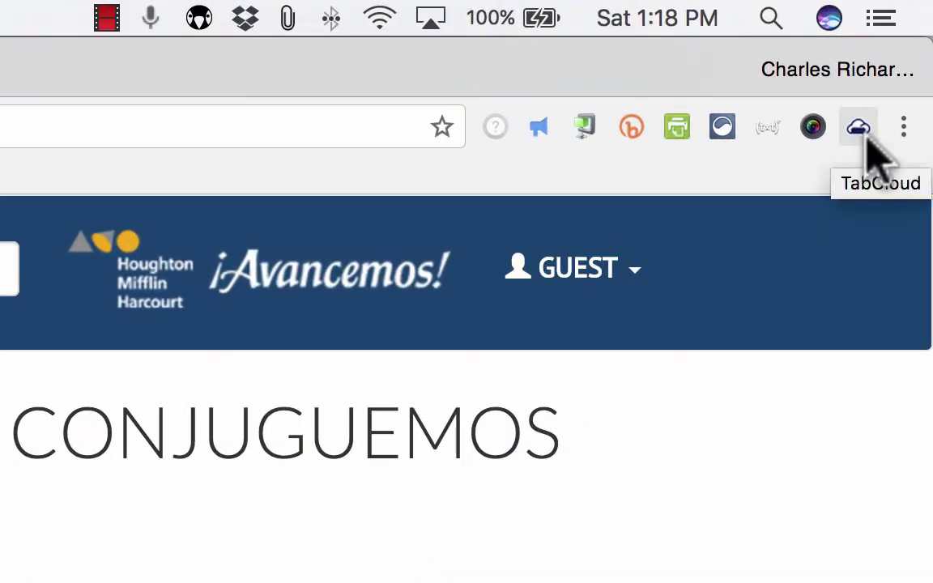
# Name the current window's tab group Spanish Lesson Friday in TabCloud and save it
pyautogui.click(865, 138)
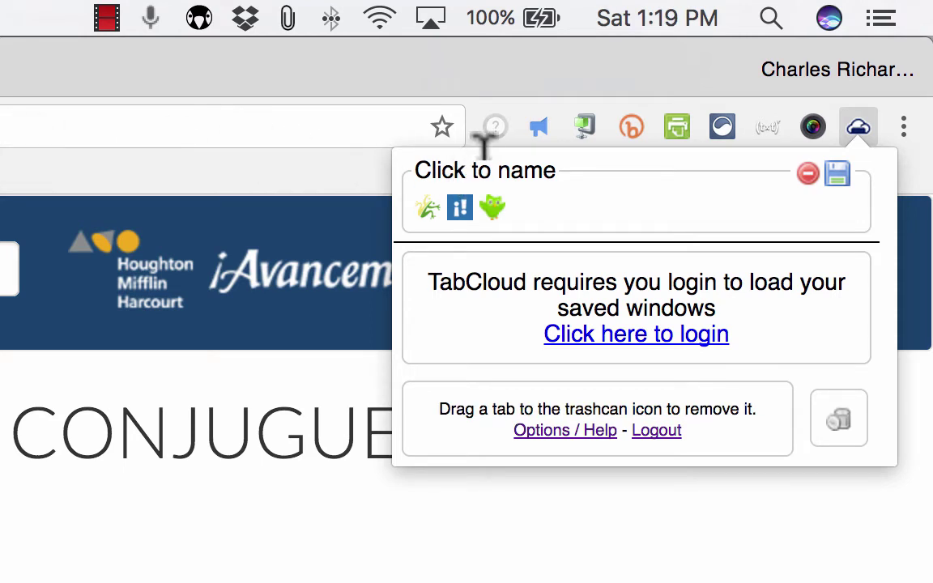
pyautogui.click(495, 155)
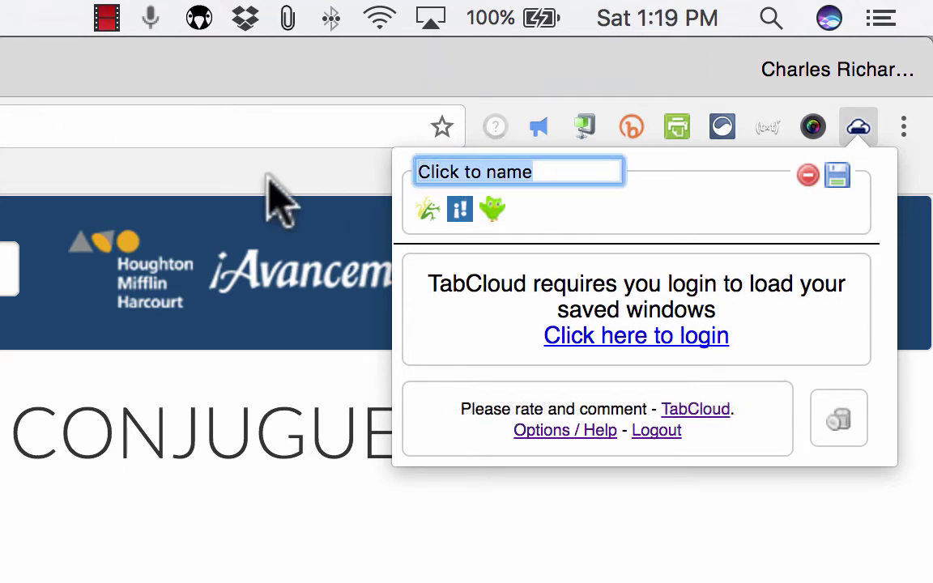
pyautogui.press('BackSpace')
pyautogui.write('Spanish ')
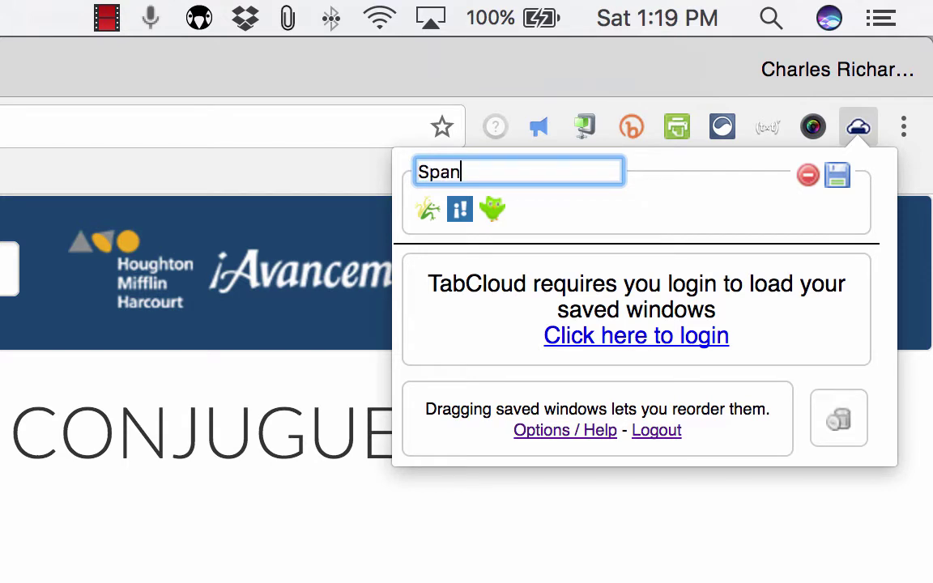
pyautogui.write('Lesson Frie')
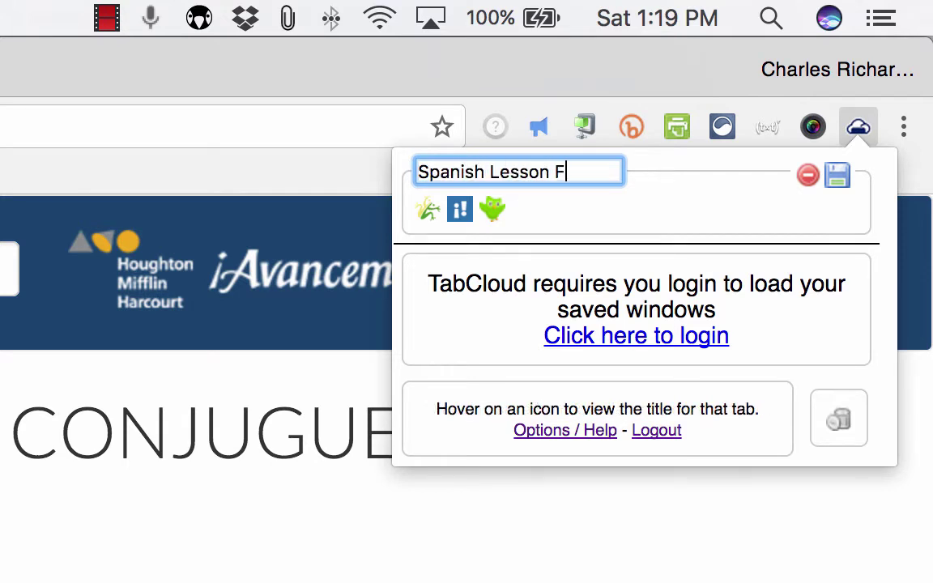
pyautogui.press('BackSpace')
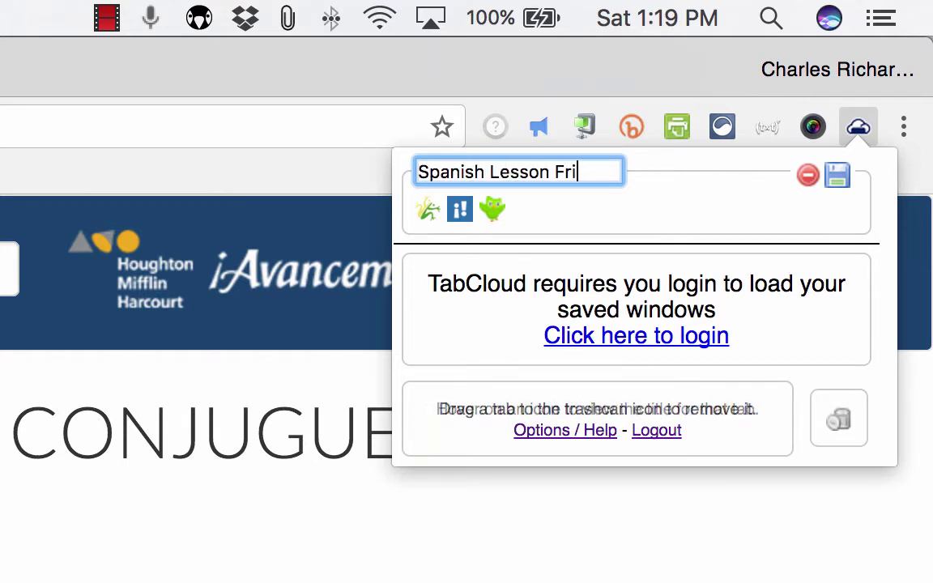
pyautogui.write('day')
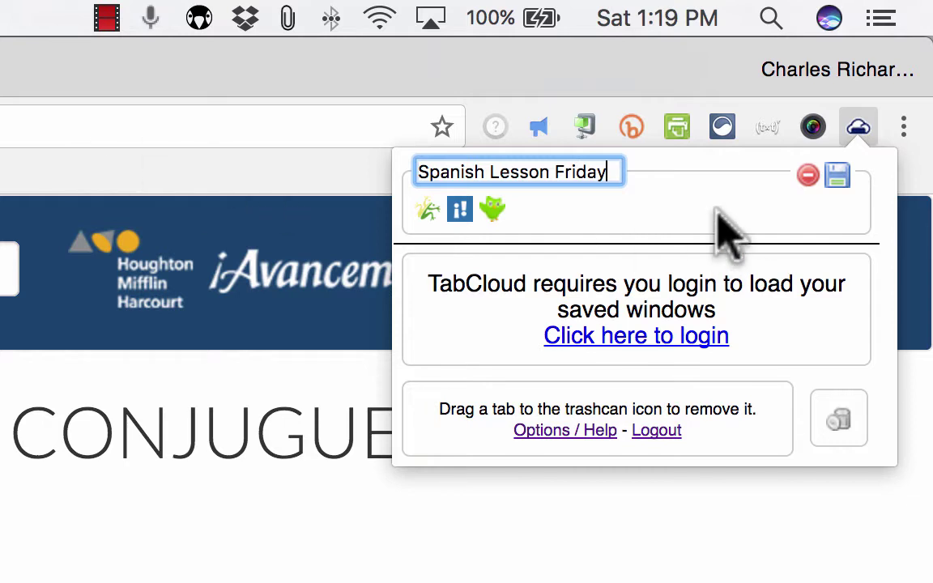
pyautogui.press('Return')
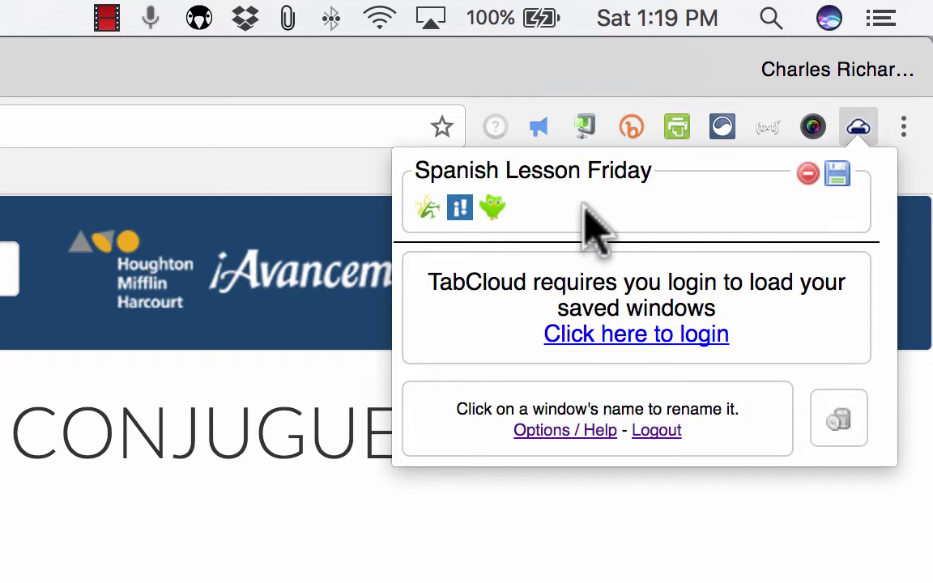
pyautogui.click(840, 175)
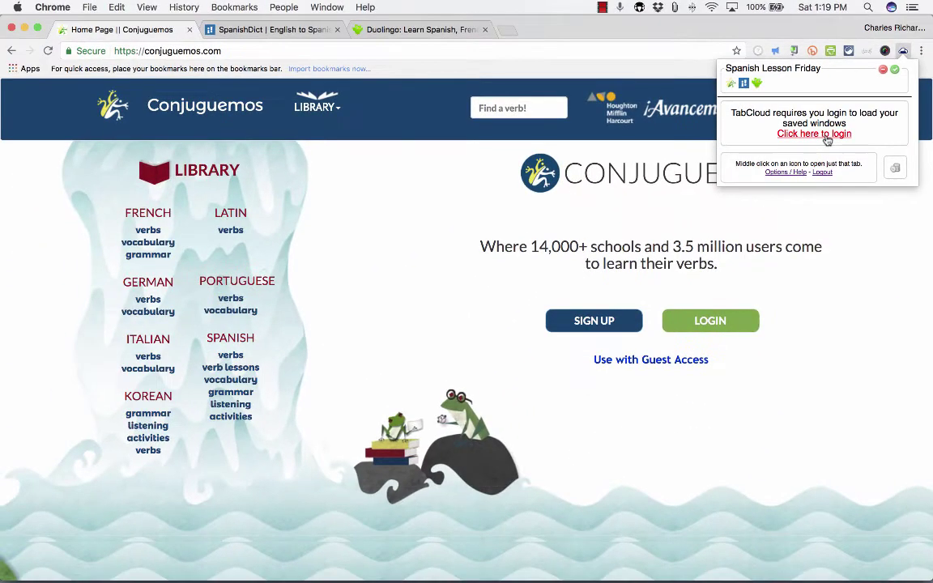
# Log in to TabCloud with the Google account, allow its access request and close the login tab
pyautogui.click(666, 338)
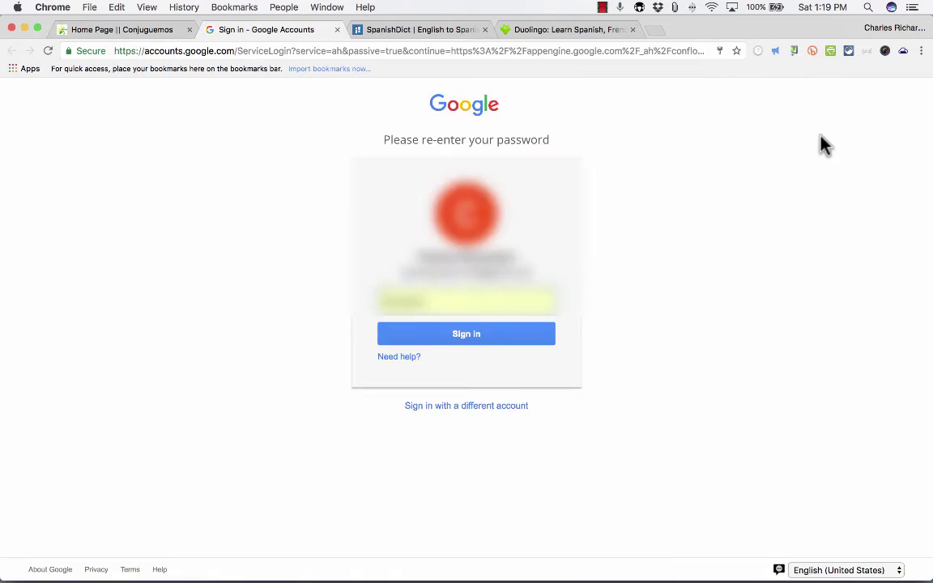
pyautogui.click(519, 343)
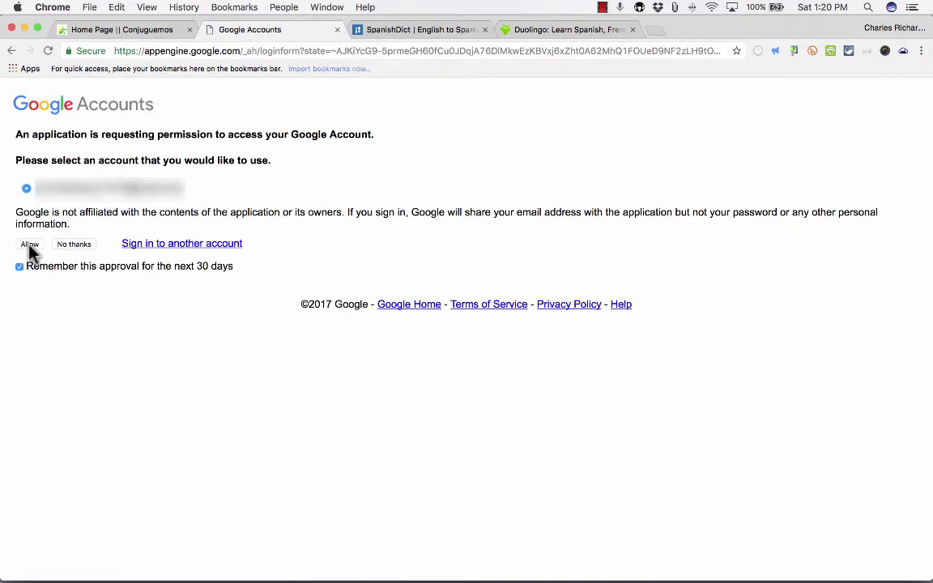
pyautogui.click(29, 246)
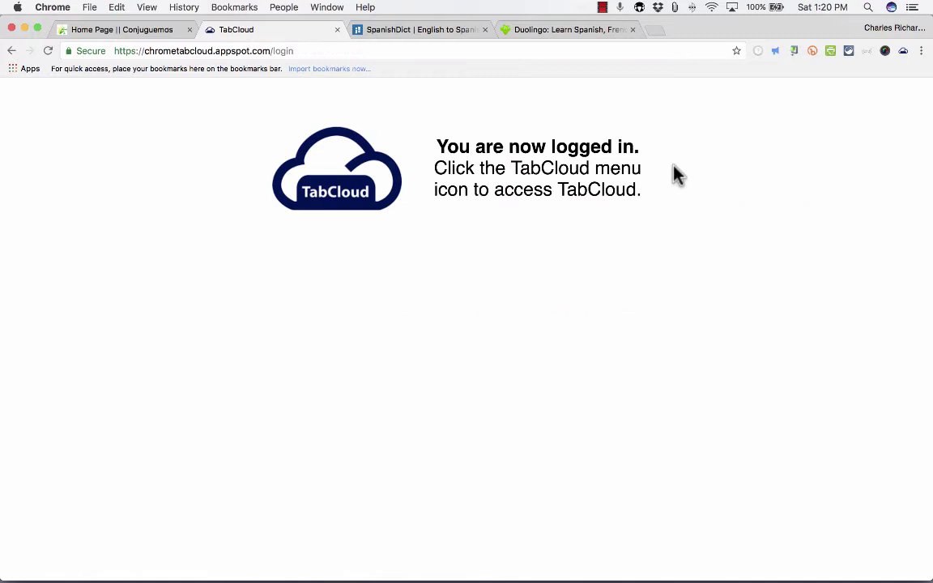
pyautogui.click(337, 29)
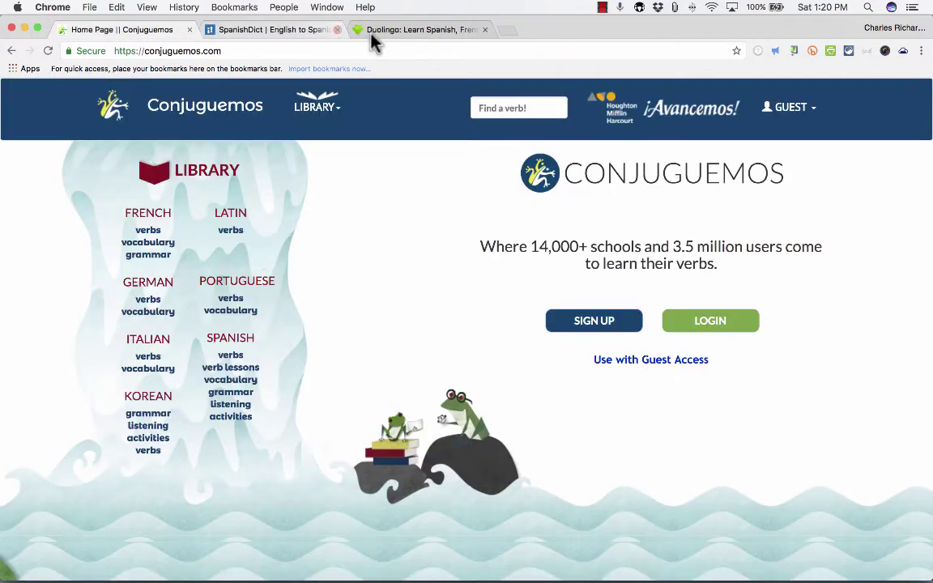
# Save the current window's Spanish Lesson Friday tab group in TabCloud
pyautogui.click(902, 51)
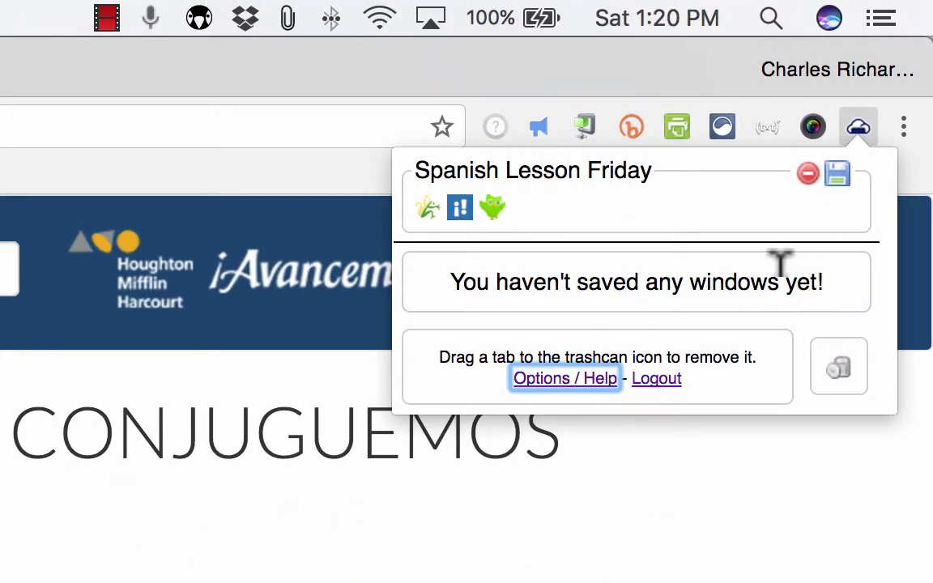
pyautogui.click(838, 174)
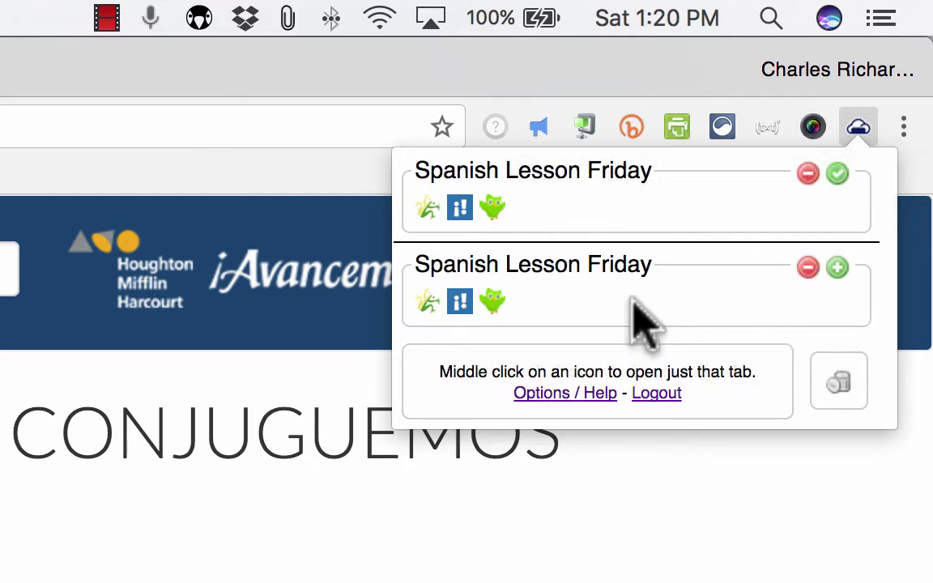
pyautogui.click(858, 126)
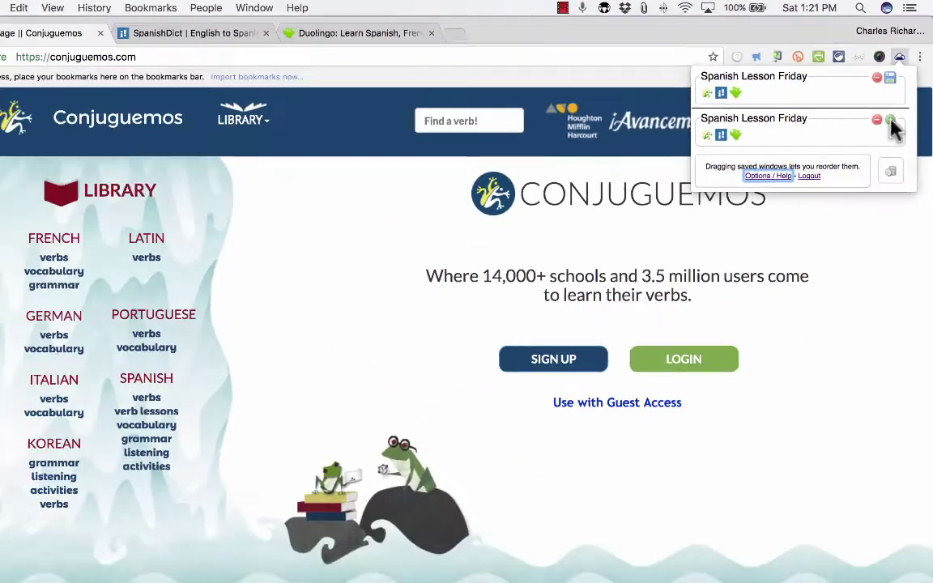
# Restore the saved Spanish Lesson Friday group from TabCloud and look through its SpanishDict, Duolingo and Conjuguemos tabs
pyautogui.click(837, 267)
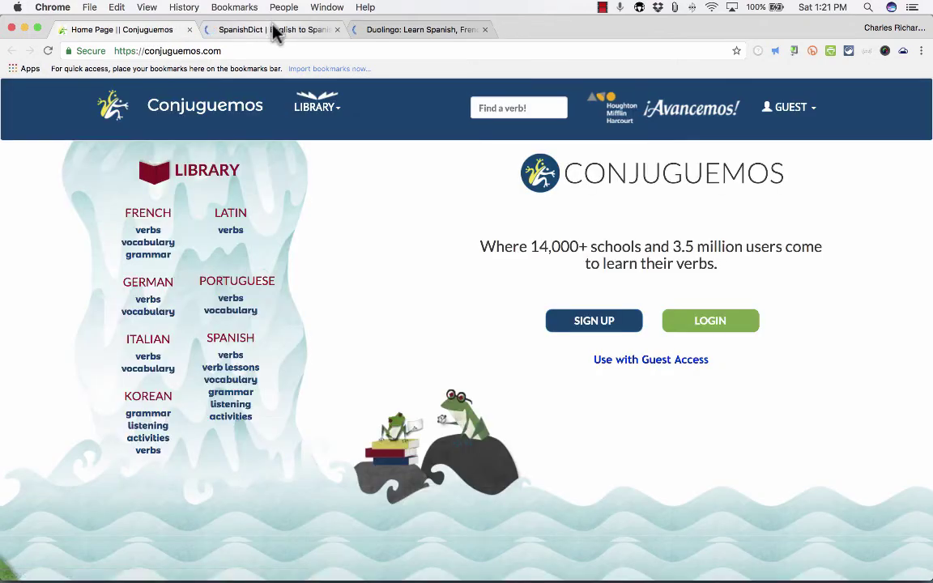
pyautogui.click(273, 29)
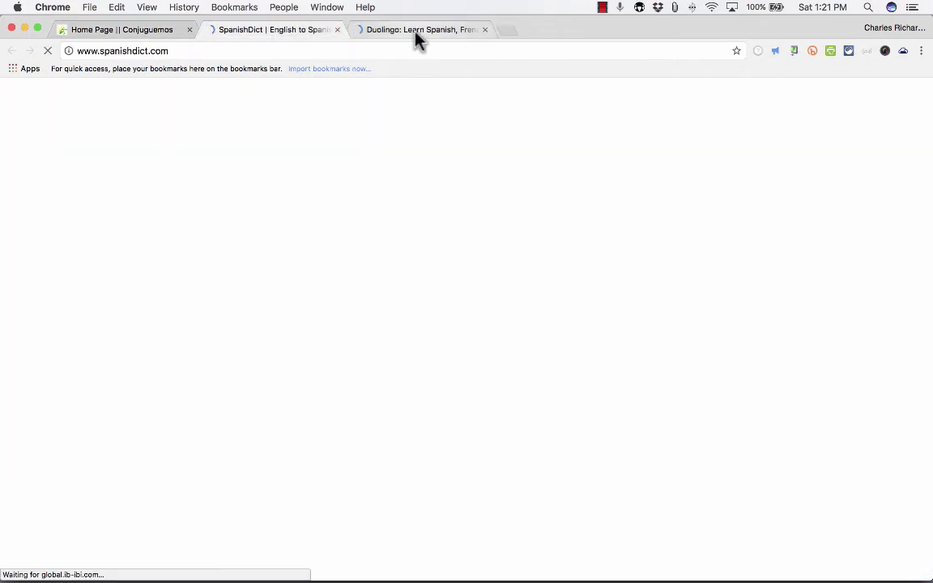
pyautogui.click(413, 31)
pyautogui.click(114, 30)
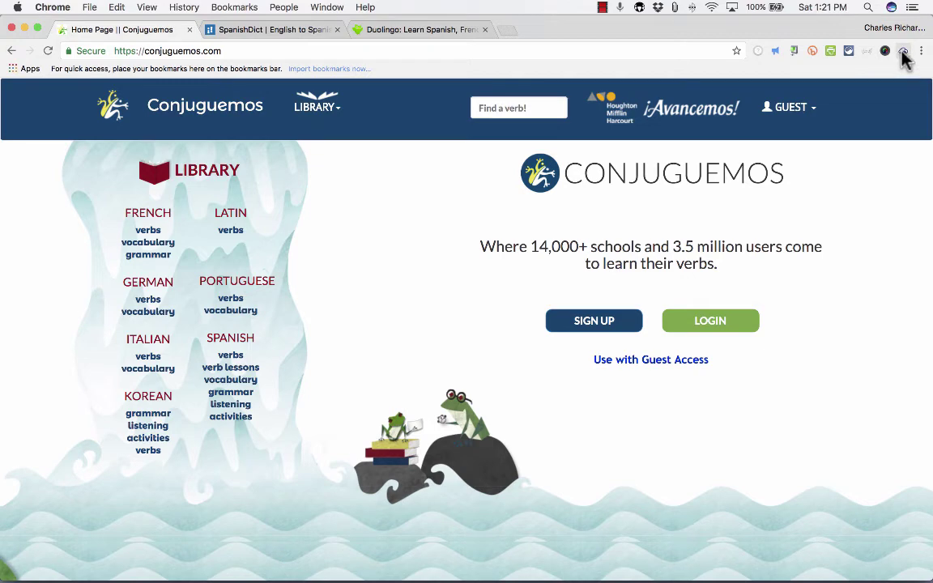
# Open a new tab, detach it into a separate window and load pandora.com there
pyautogui.click(506, 30)
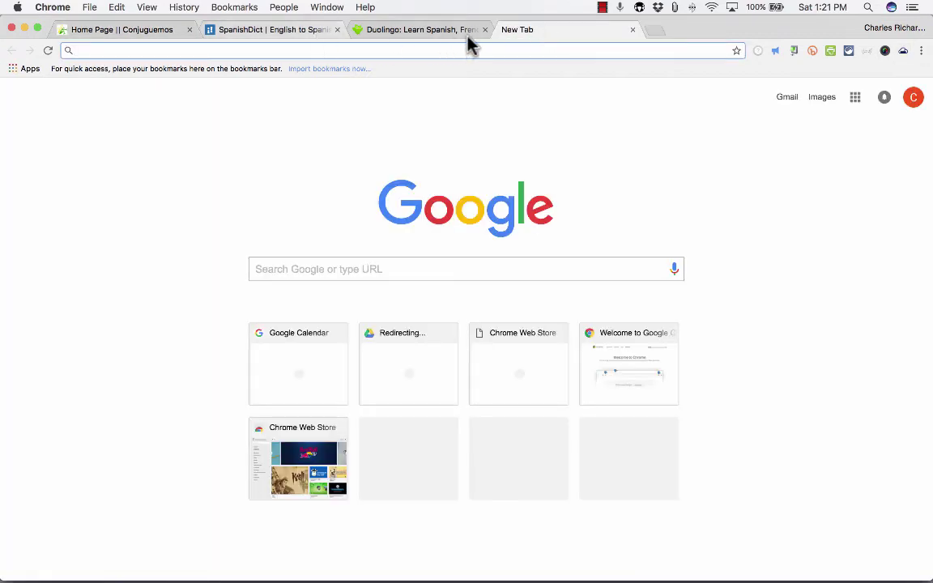
pyautogui.moveTo(525, 37); pyautogui.dragTo(479, 114)
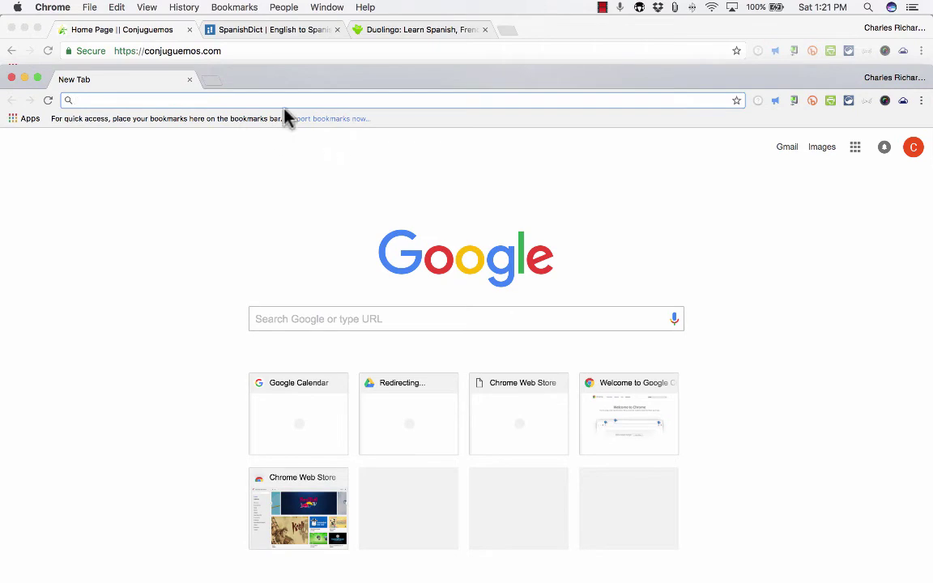
pyautogui.write('pandora.com')
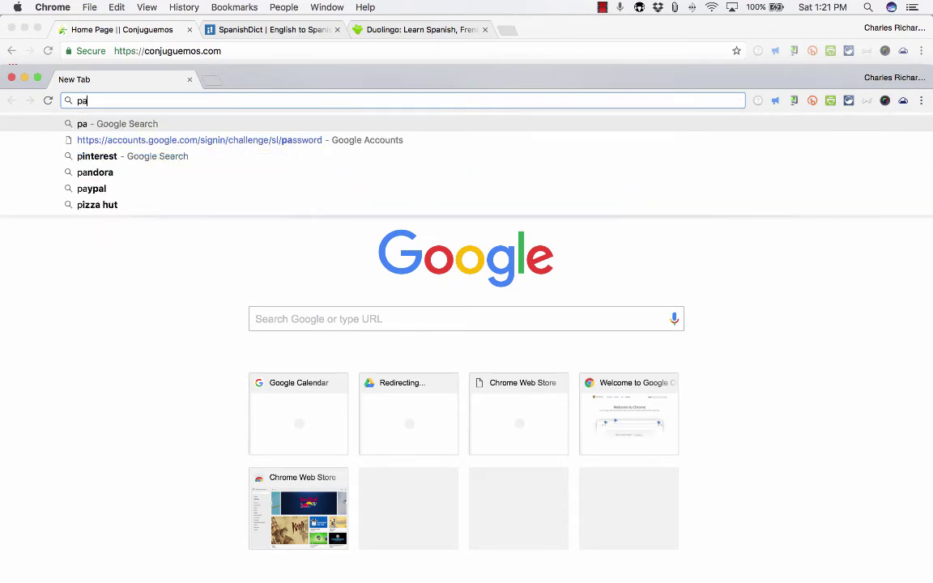
pyautogui.press('Return')
# Add tabs for the NPR podcast directory and tv.xfinity.com, and look through the window's three tabs, ending on Pandora
pyautogui.click(153, 246)
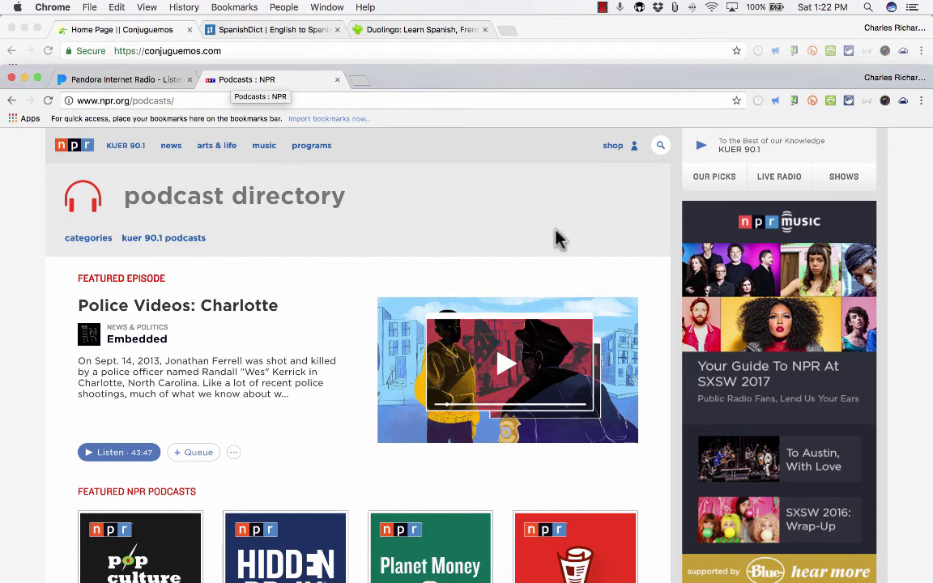
pyautogui.click(359, 81)
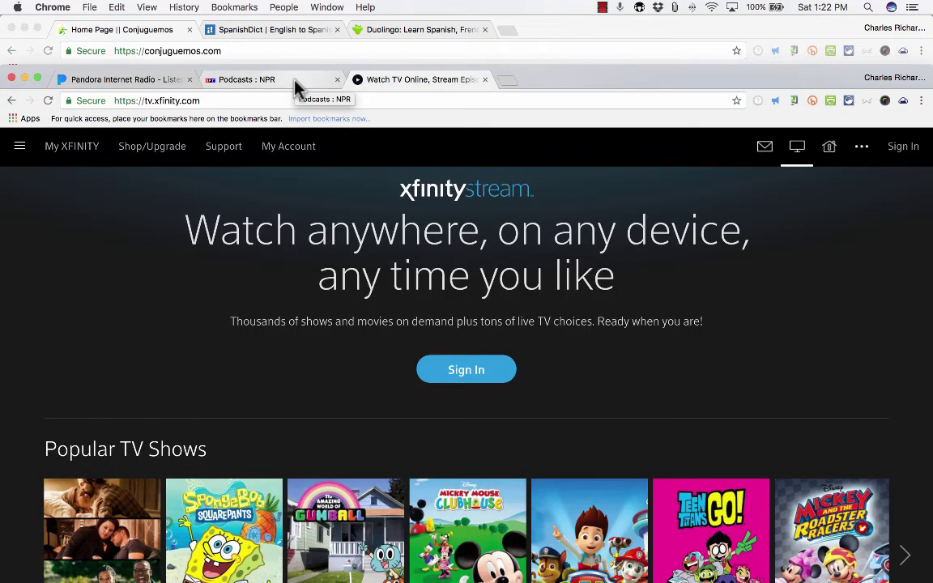
pyautogui.click(298, 81)
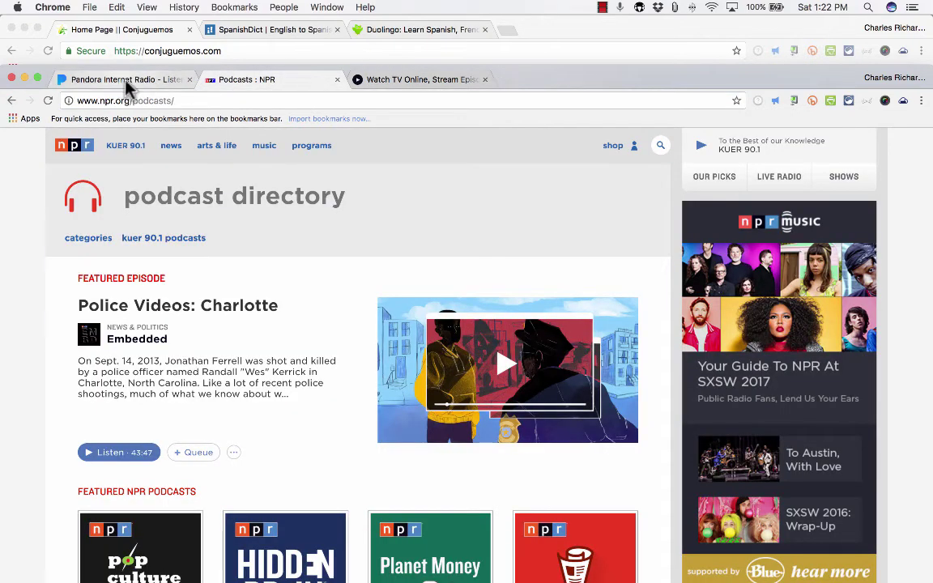
pyautogui.click(129, 81)
pyautogui.click(247, 81)
pyautogui.click(429, 81)
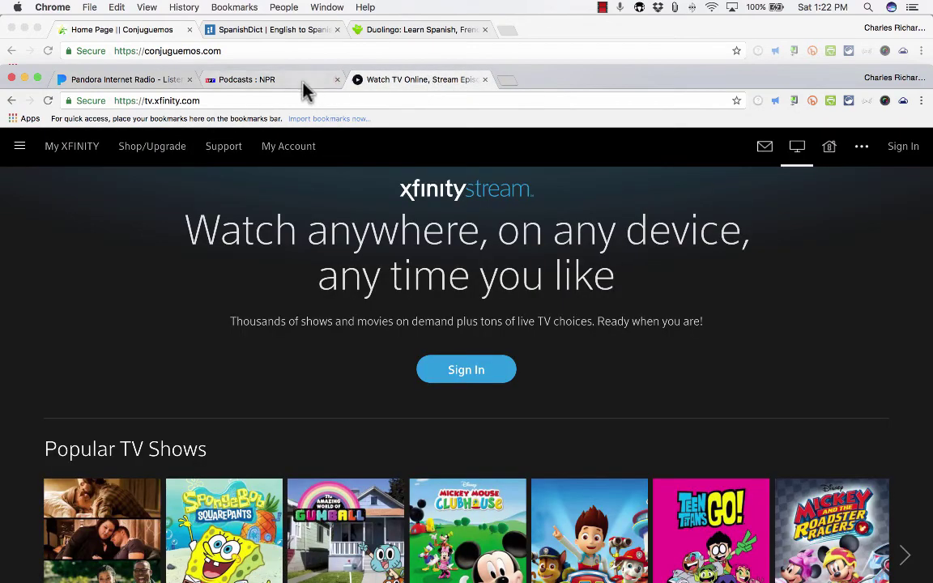
pyautogui.click(253, 81)
pyautogui.click(149, 81)
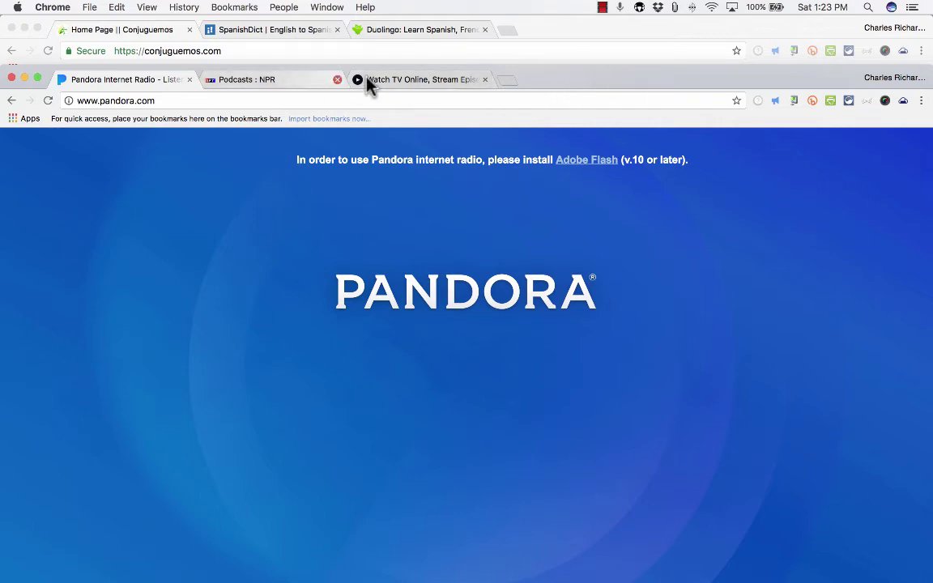
# Enlarge the Pandora window to fill the screen, then name its tab group Entertainment in TabCloud and save it
pyautogui.moveTo(544, 82); pyautogui.dragTo(594, 99)
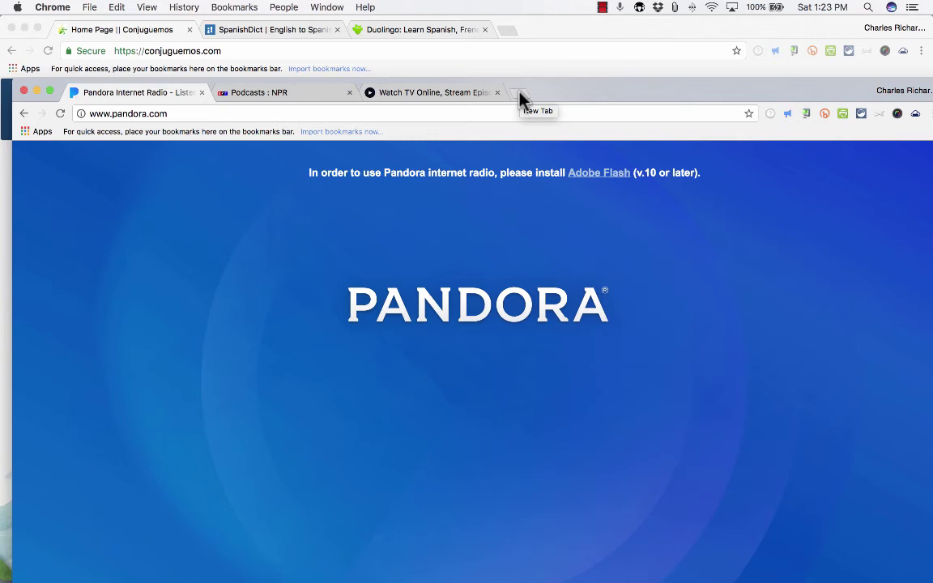
pyautogui.doubleClick(781, 96)
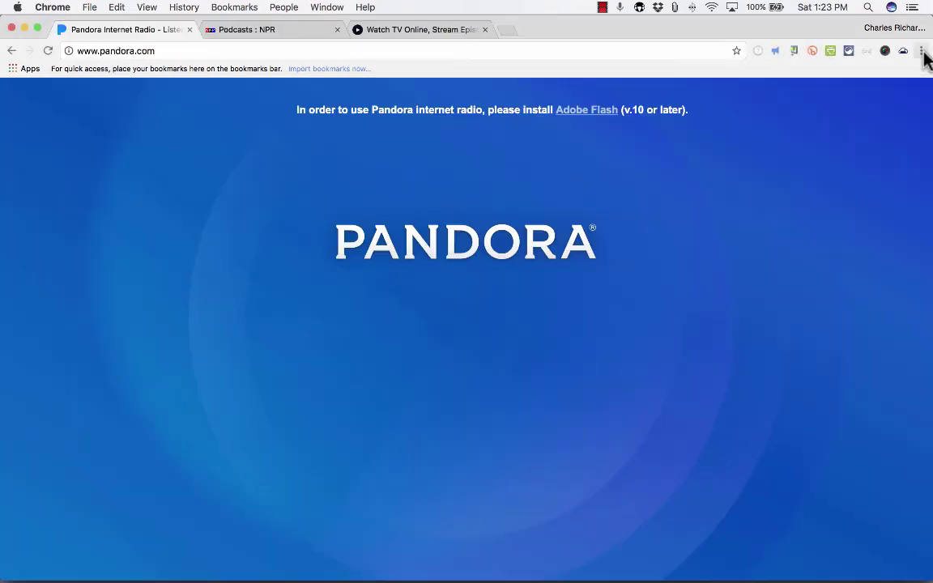
pyautogui.click(903, 51)
pyautogui.click(753, 102)
pyautogui.write('Ent')
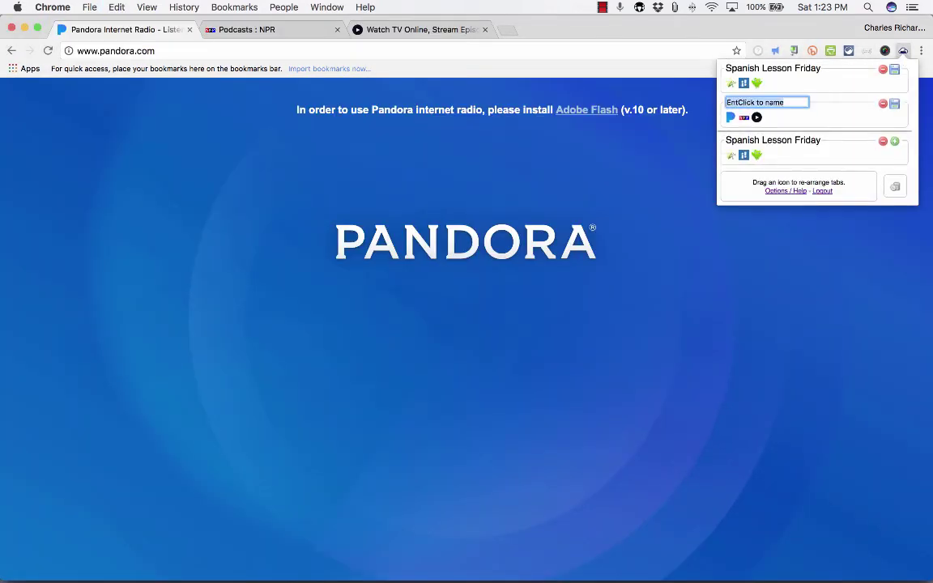
pyautogui.write('ertainment')
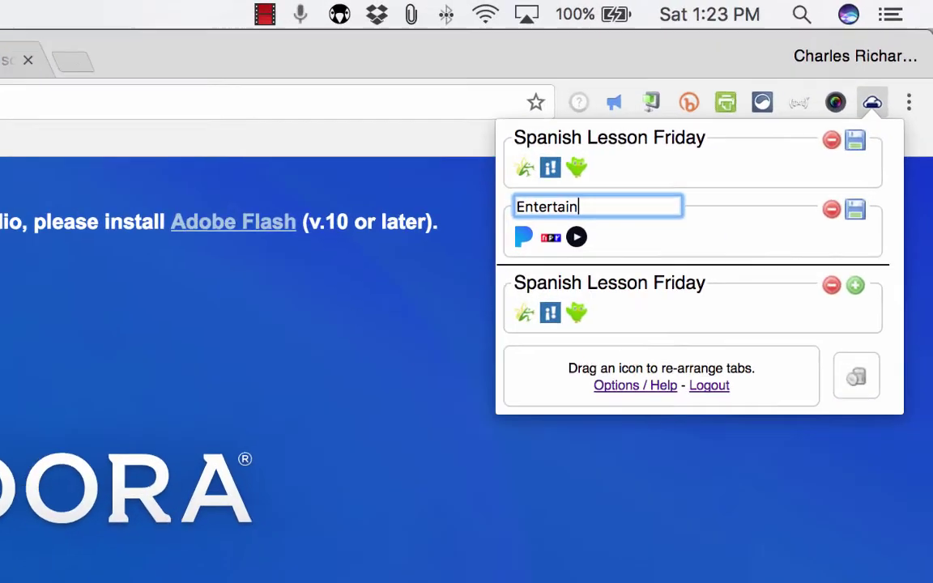
pyautogui.press('Return')
pyautogui.click(894, 104)
pyautogui.click(838, 259)
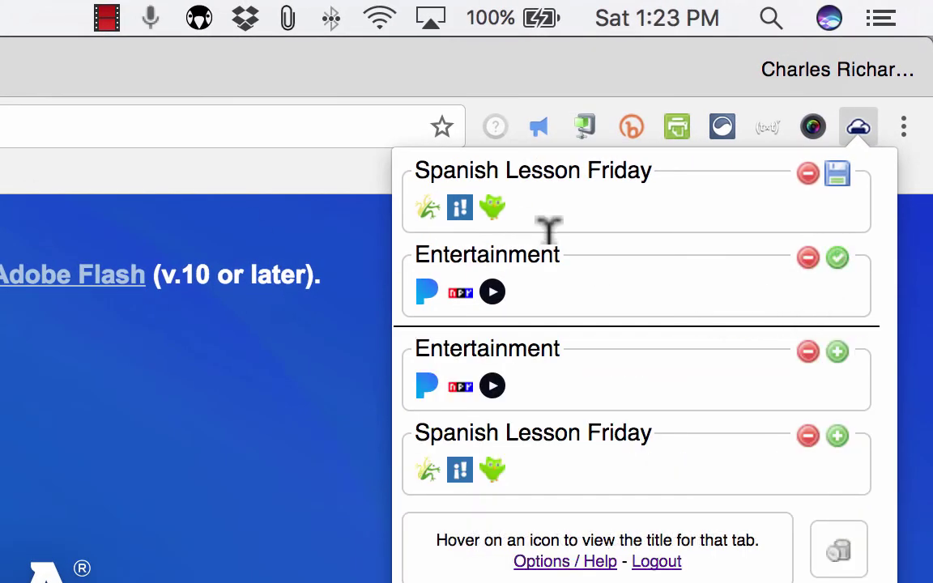
# Close the open Entertainment window through TabCloud and restore it from the saved Entertainment group
pyautogui.click(808, 259)
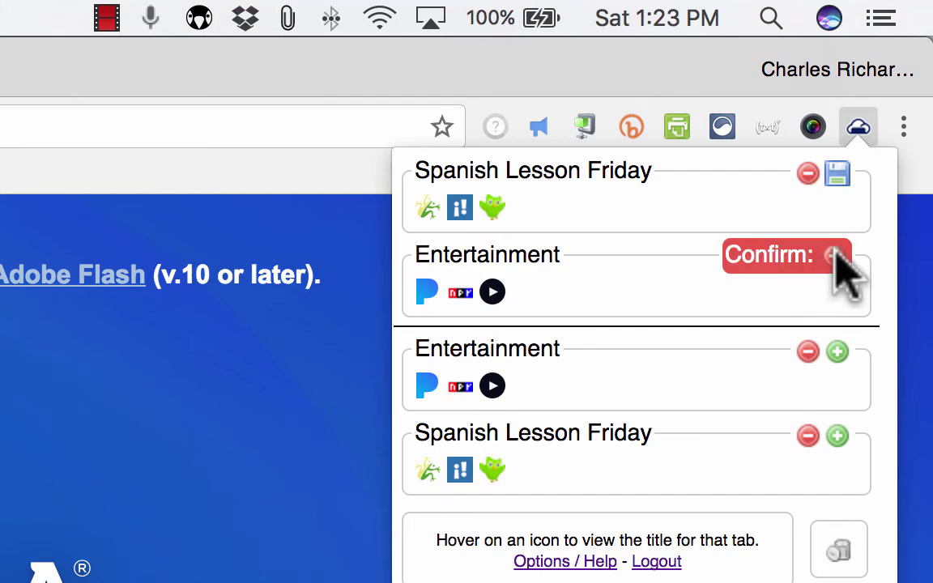
pyautogui.click(833, 257)
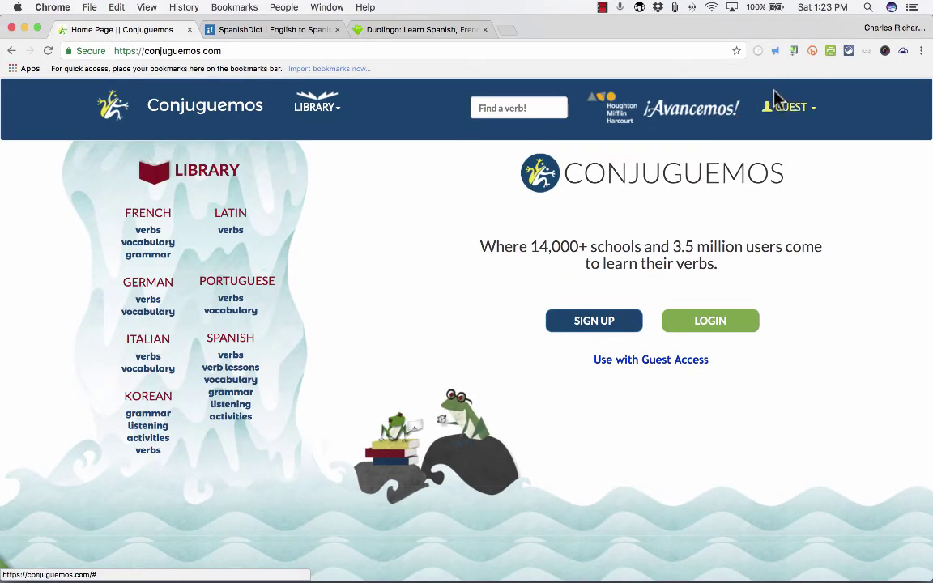
pyautogui.click(903, 52)
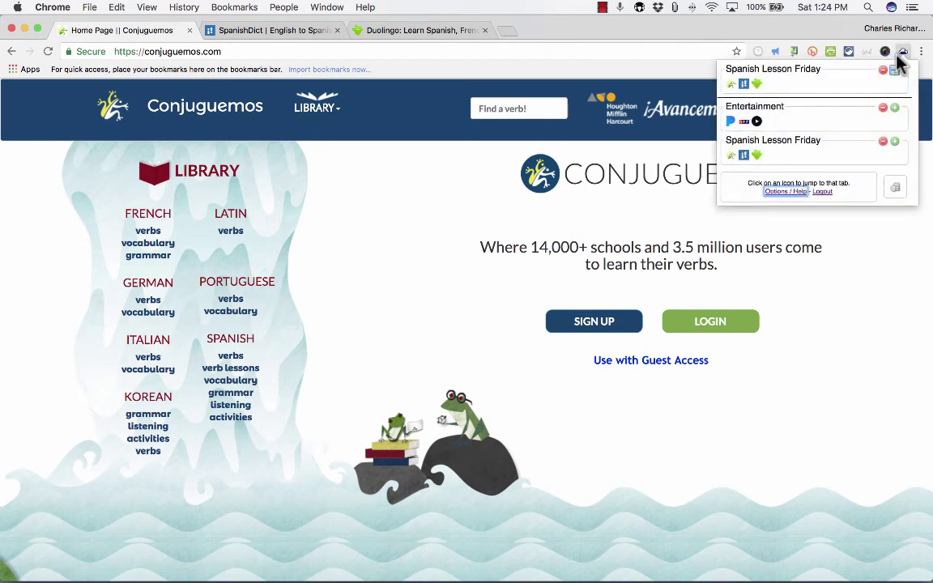
pyautogui.click(894, 109)
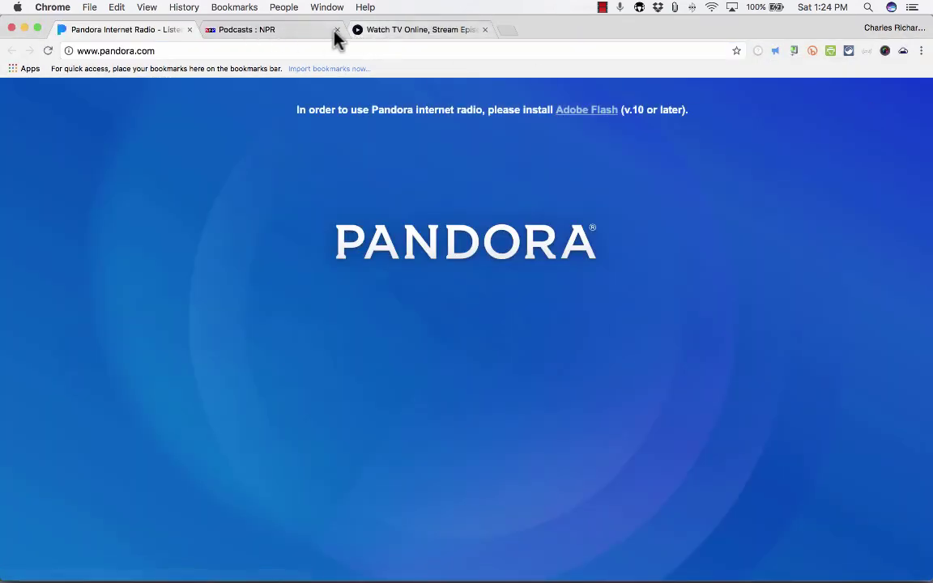
# Shift the restored Pandora window to expose the Conjuguemos window, and view TabCloud's list of open and saved windows from each
pyautogui.moveTo(587, 31); pyautogui.dragTo(927, 179)
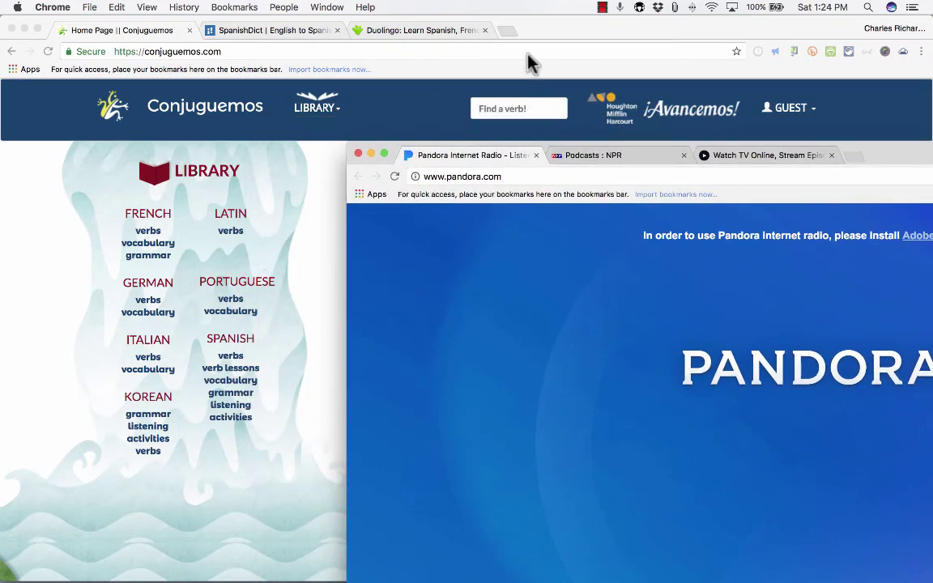
pyautogui.moveTo(875, 156); pyautogui.dragTo(588, 44)
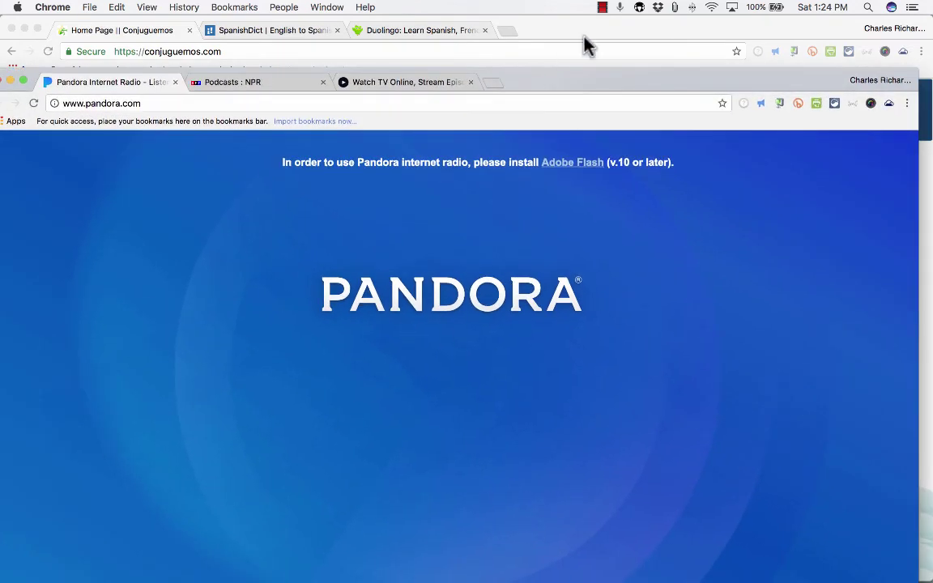
pyautogui.click(889, 103)
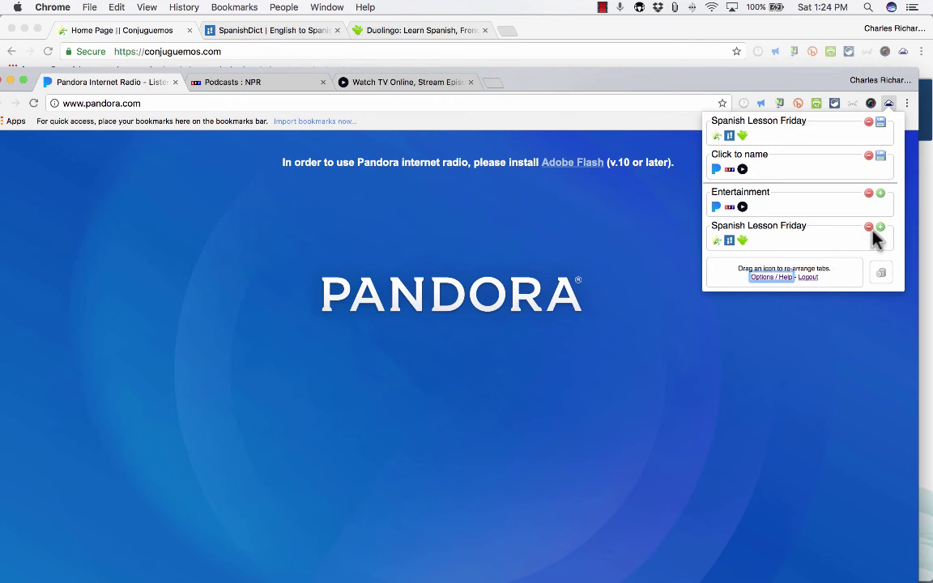
pyautogui.click(582, 47)
pyautogui.click(902, 52)
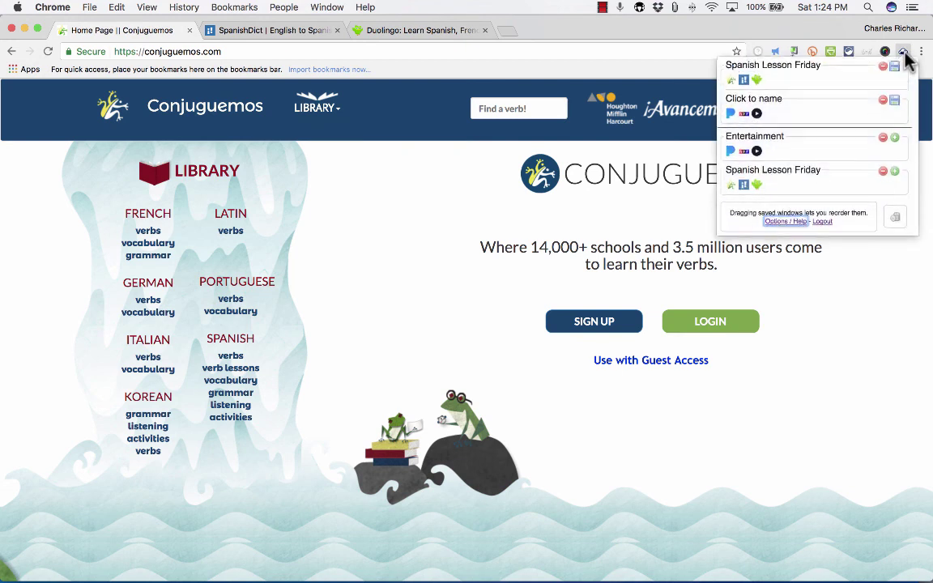